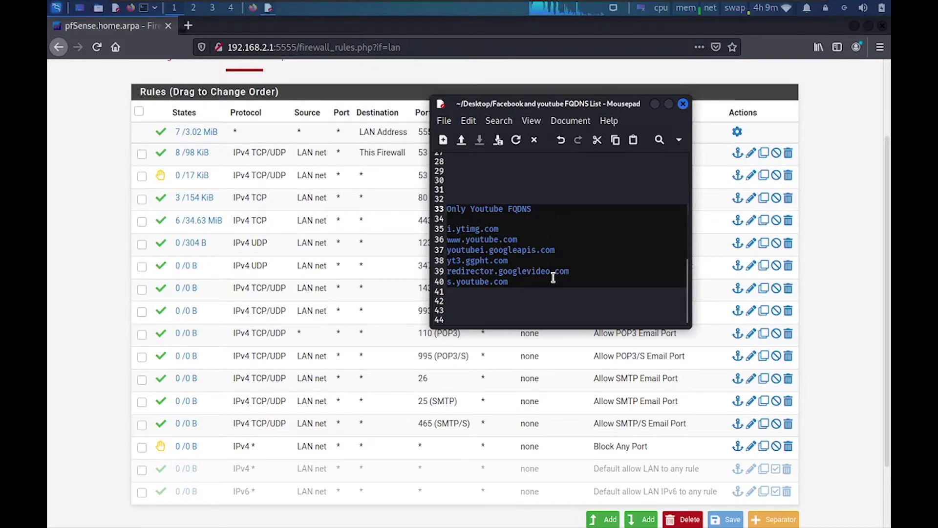
# - Review the YouTube hostnames in Mousepad, from i.ytimg.com to googlevideo.com, then bring the pfSense rules page forward
pyautogui.click(535, 278)
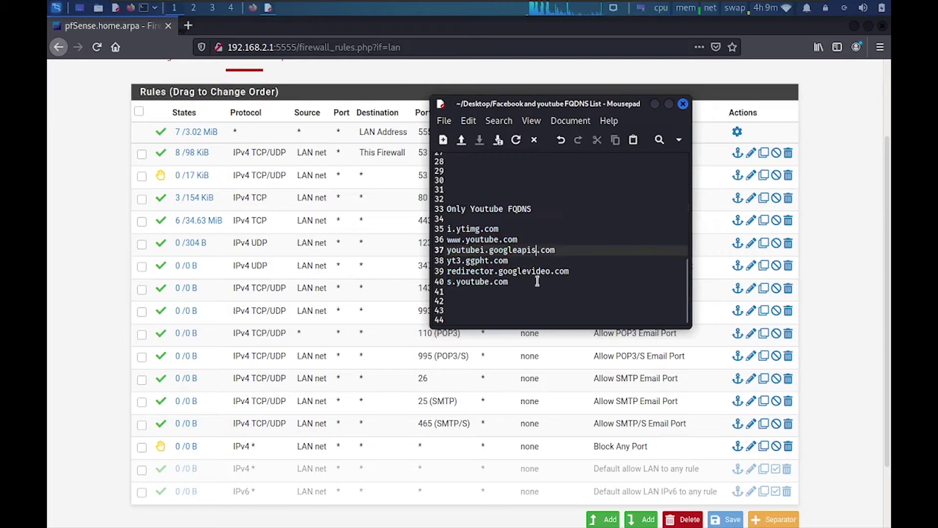
pyautogui.moveTo(535, 229); pyautogui.dragTo(466, 239)
pyautogui.moveTo(557, 250); pyautogui.dragTo(450, 260)
pyautogui.moveTo(570, 271); pyautogui.dragTo(499, 272)
pyautogui.click(524, 284)
pyautogui.click(538, 211)
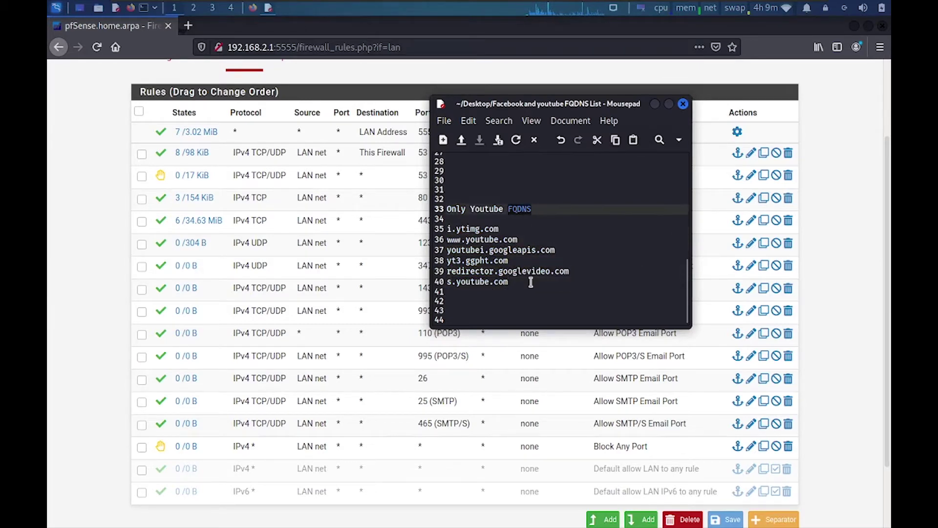
pyautogui.click(538, 290)
pyautogui.click(335, 28)
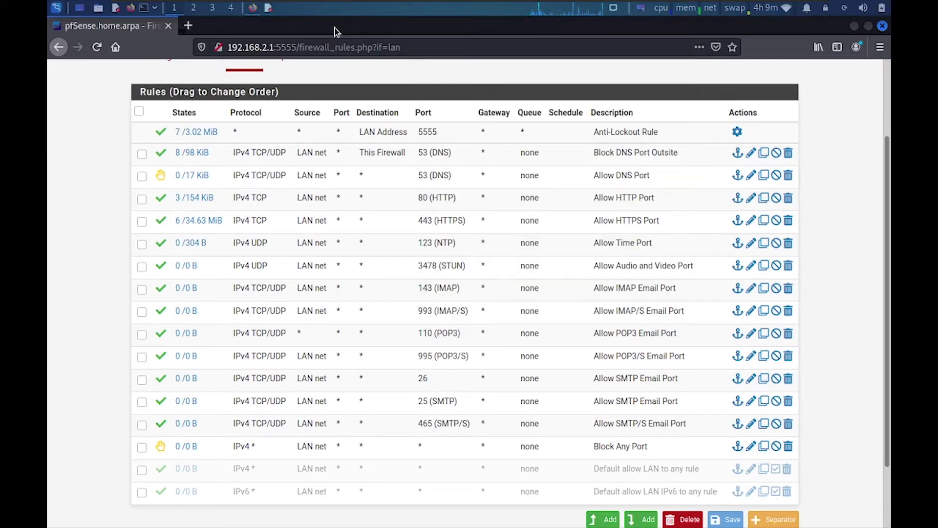
# - Start a new firewall alias named Block_youtube of type Network(s)
pyautogui.click(887, 100)
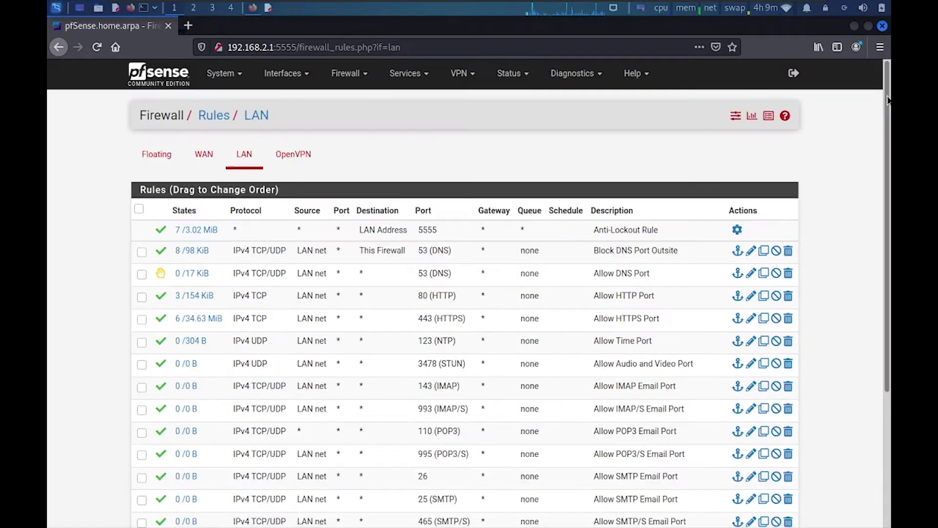
pyautogui.click(360, 78)
pyautogui.click(356, 100)
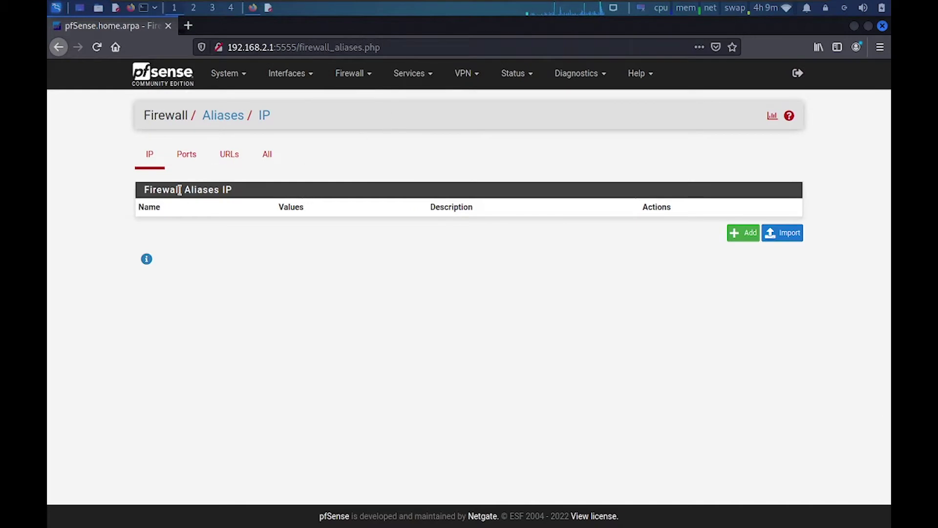
pyautogui.click(743, 235)
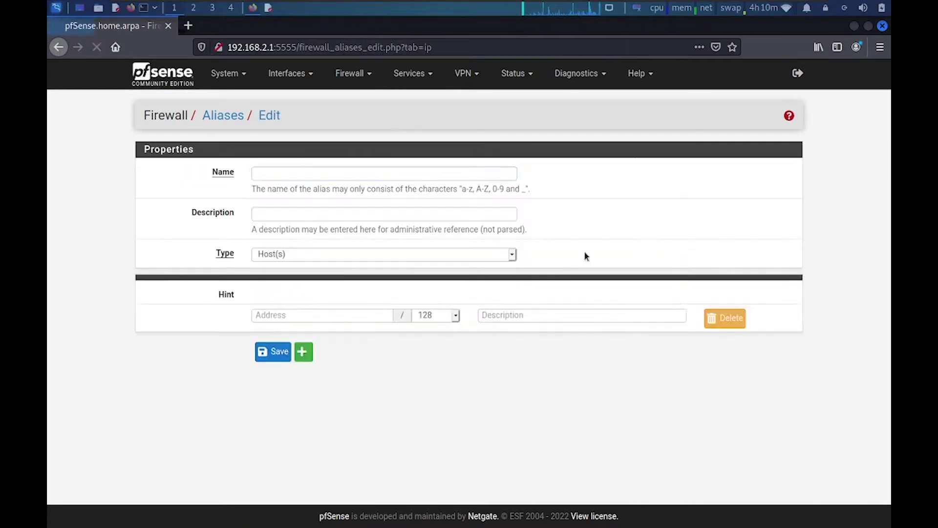
pyautogui.click(290, 172)
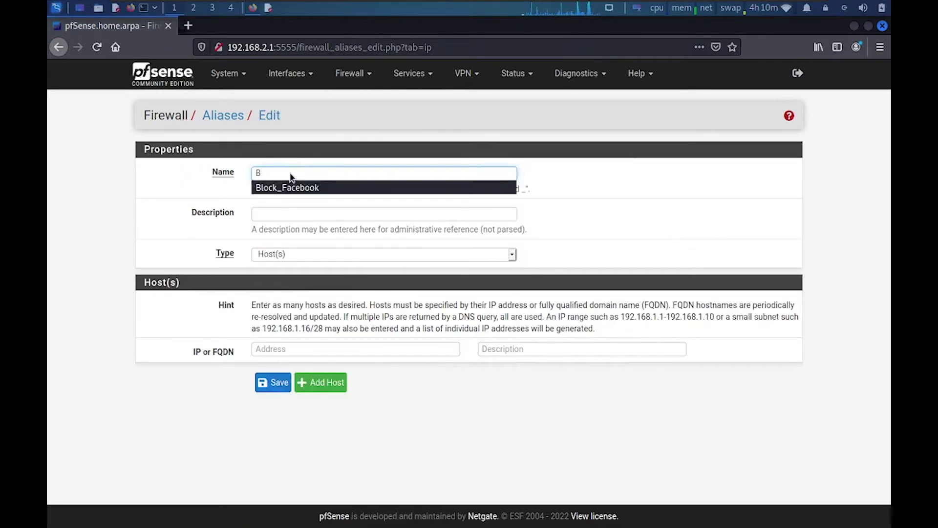
pyautogui.write('Block_youtube')
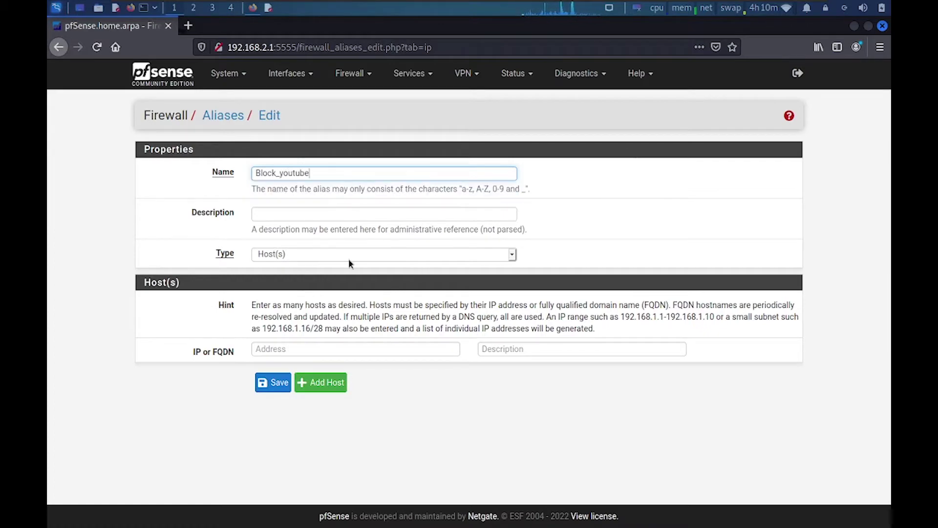
pyautogui.click(348, 255)
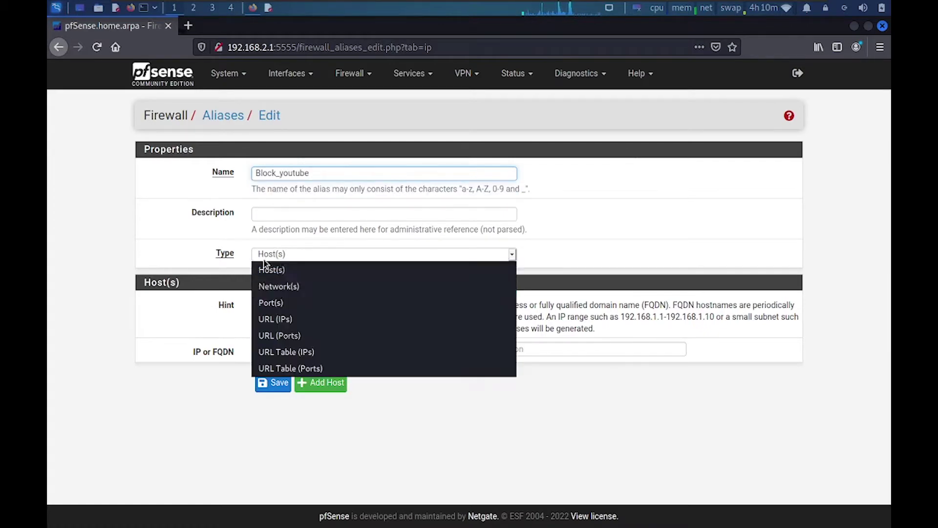
pyautogui.click(273, 285)
pyautogui.click(285, 350)
pyautogui.hotkey('alt', 'Tab')
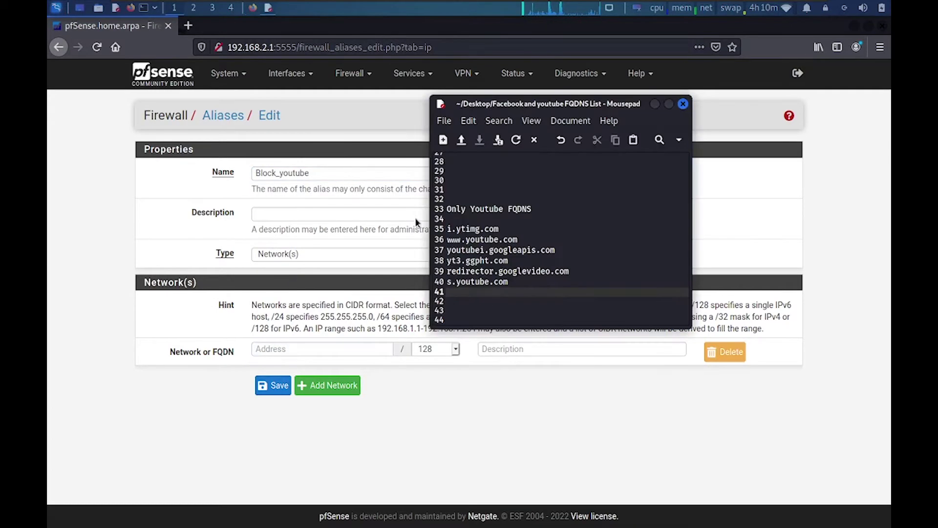
pyautogui.moveTo(499, 229); pyautogui.dragTo(445, 229)
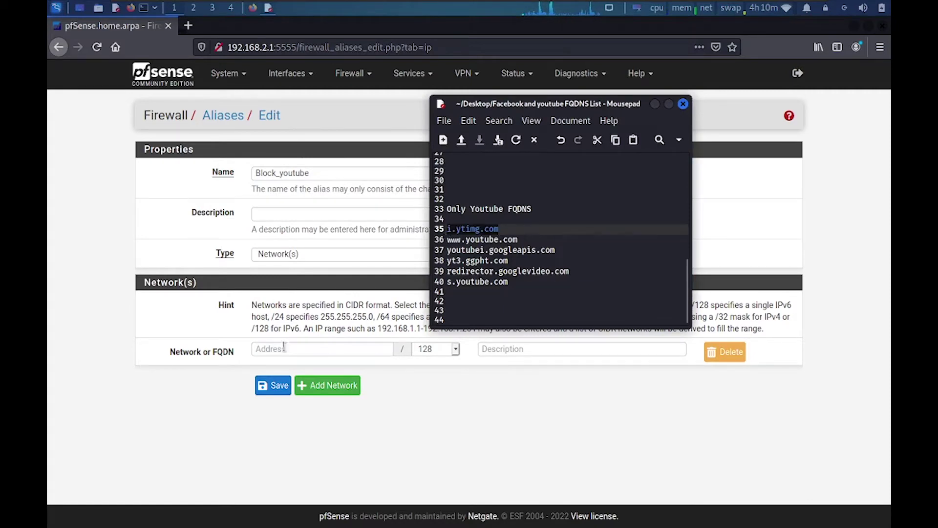
pyautogui.click(284, 350)
pyautogui.click(351, 392)
pyautogui.hotkey('alt', 'Tab')
pyautogui.moveTo(518, 240); pyautogui.dragTo(438, 243)
pyautogui.click(320, 376)
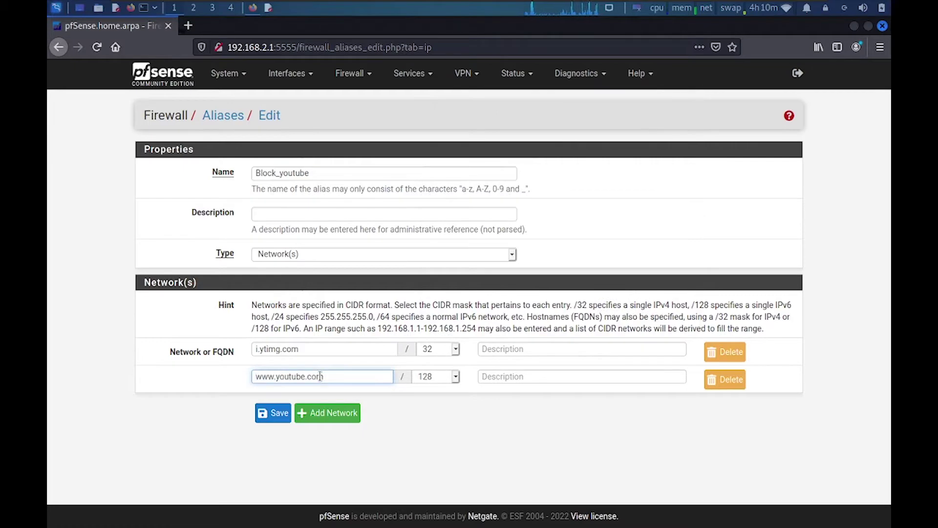
pyautogui.hotkey('alt', 'Tab')
pyautogui.moveTo(555, 250); pyautogui.dragTo(446, 251)
pyautogui.hotkey('ctrl', 'c')
pyautogui.click(300, 410)
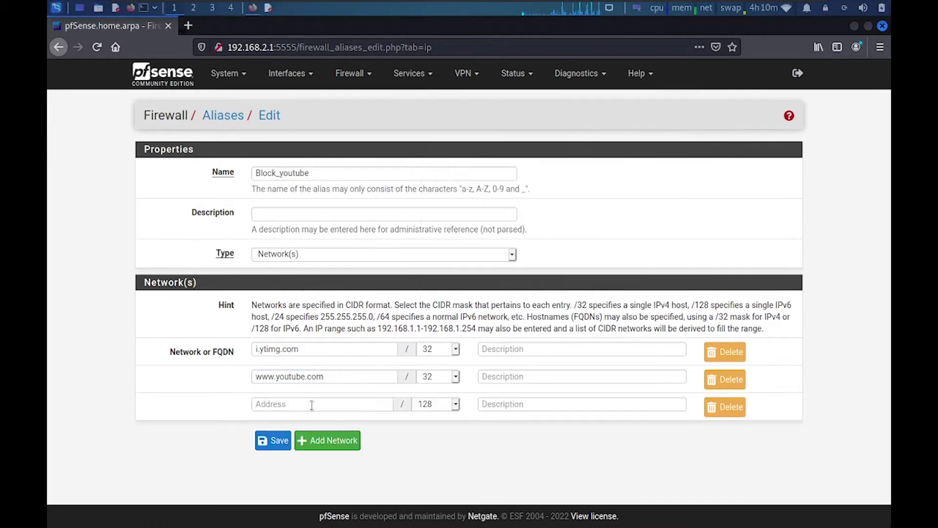
pyautogui.click(310, 404)
pyautogui.hotkey('ctrl', 'v')
# - Add yt3.ggpht.com and redirector.googlevideo.com as further alias entries
pyautogui.click(326, 440)
pyautogui.hotkey('alt', 'Tab')
pyautogui.moveTo(513, 261); pyautogui.dragTo(446, 261)
pyautogui.hotkey('ctrl', 'c')
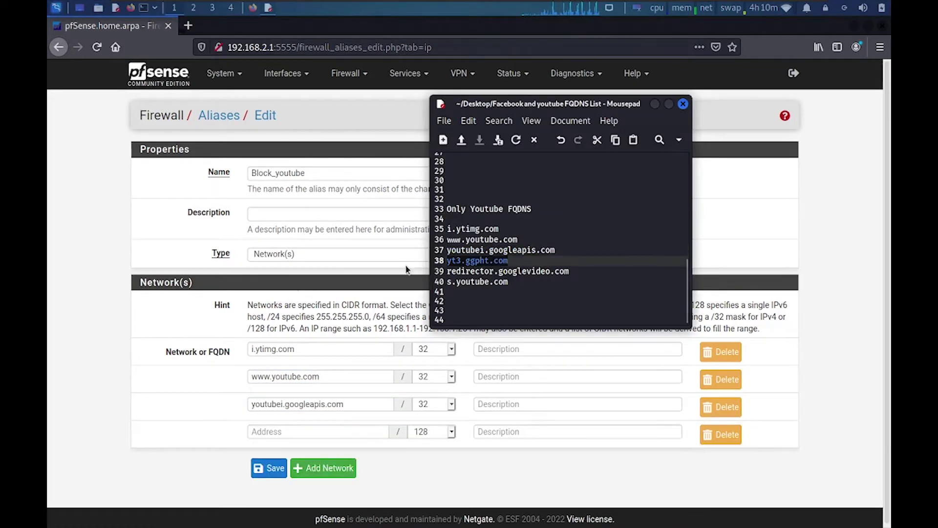
pyautogui.click(325, 435)
pyautogui.hotkey('ctrl', 'v')
pyautogui.click(330, 468)
pyautogui.hotkey('alt', 'Tab')
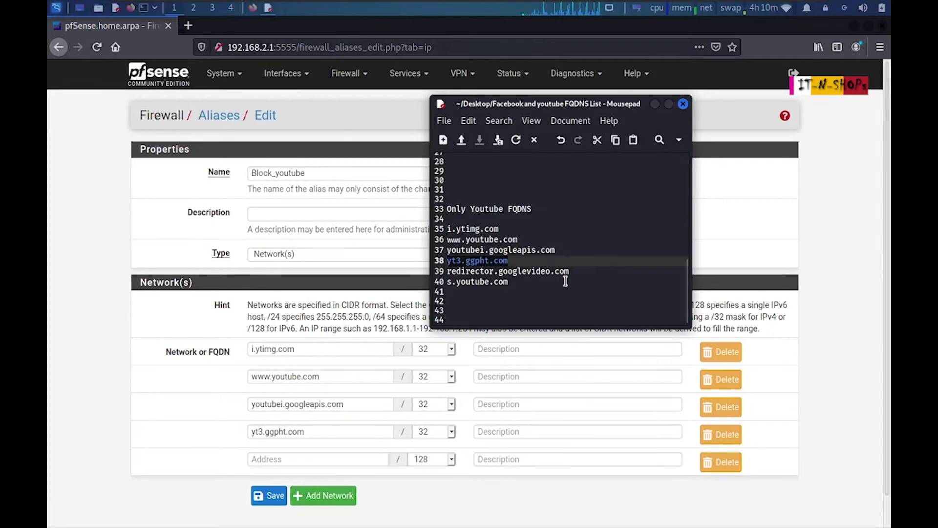
pyautogui.moveTo(570, 271); pyautogui.dragTo(439, 273)
pyautogui.click(344, 460)
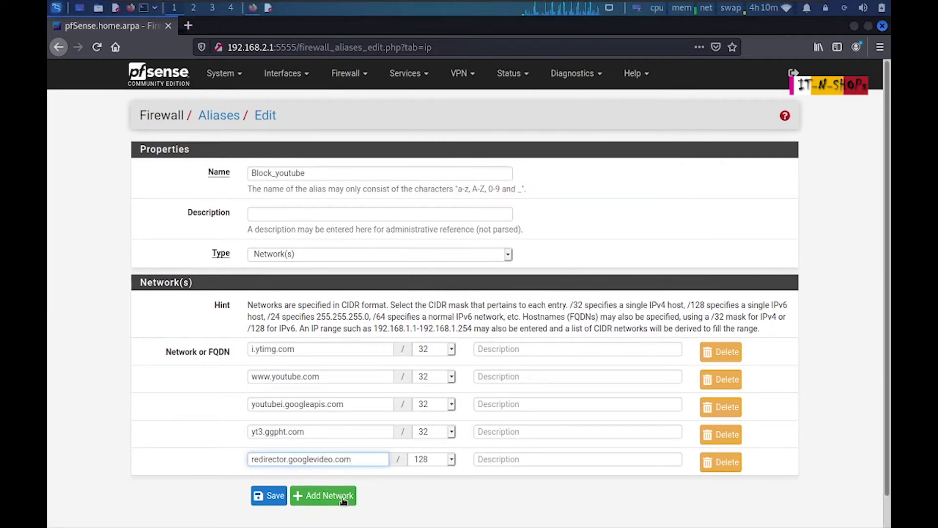
# - Add s.youtube.com as the last entry and save the Block_youtube alias
pyautogui.click(344, 497)
pyautogui.hotkey('alt', 'Tab')
pyautogui.moveTo(570, 285); pyautogui.dragTo(425, 289)
pyautogui.click(332, 486)
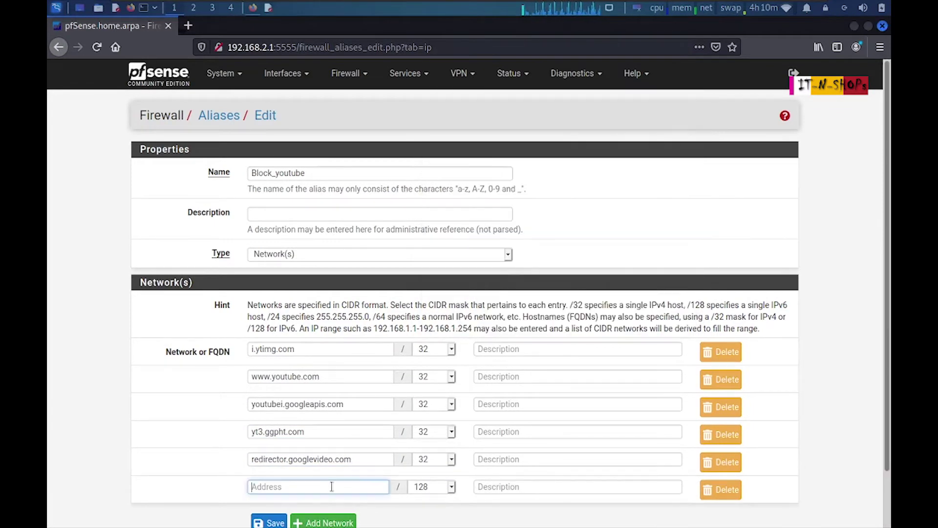
pyautogui.scroll(-2, 331, 476)
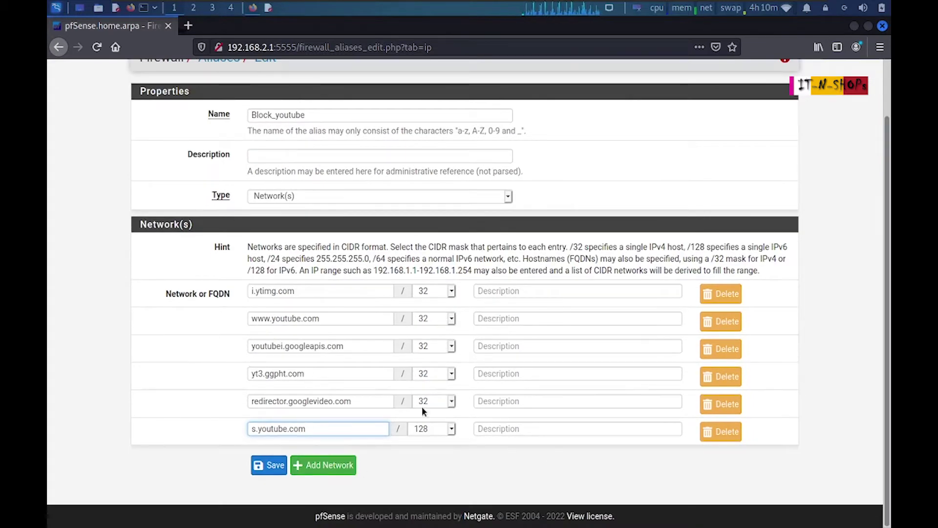
pyautogui.click(284, 462)
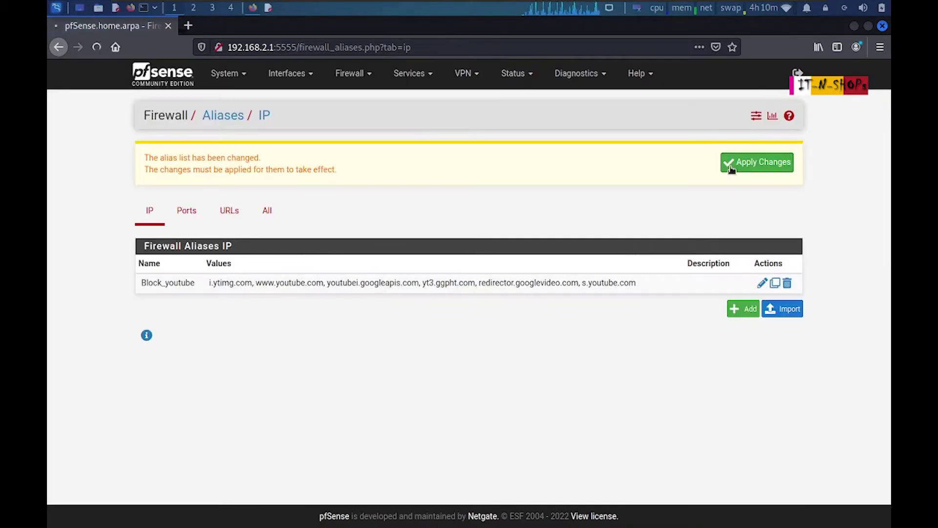
# - Apply the alias changes, watch the filter reload, and start a new rule on the LAN rules list
pyautogui.click(732, 168)
pyautogui.click(156, 170)
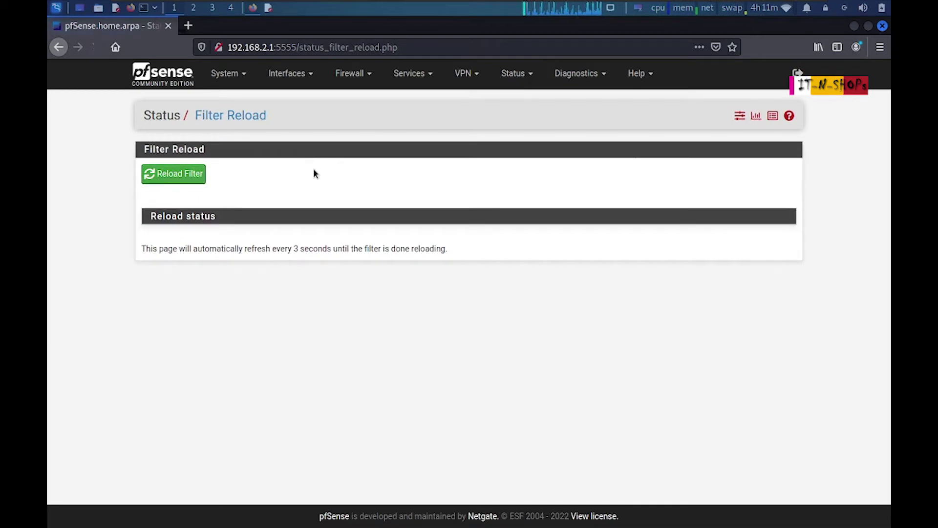
pyautogui.click(349, 73)
pyautogui.click(353, 137)
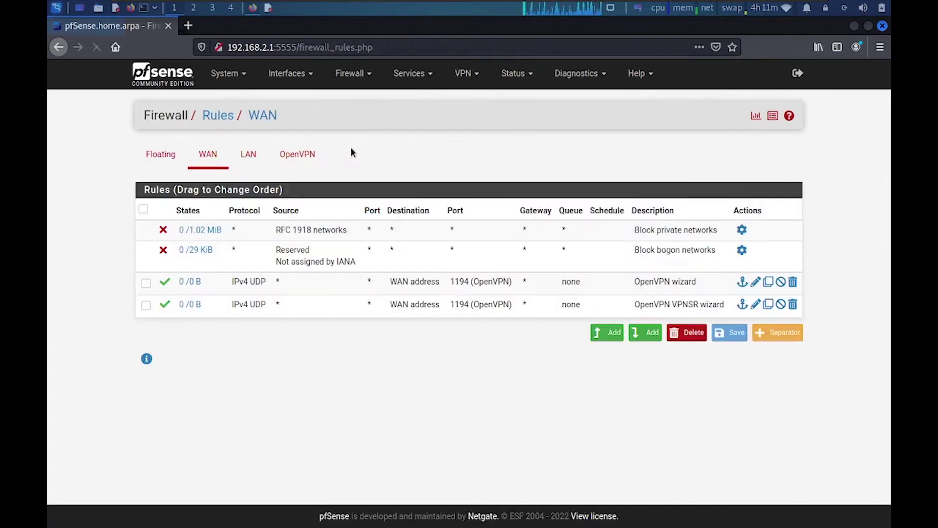
pyautogui.click(248, 154)
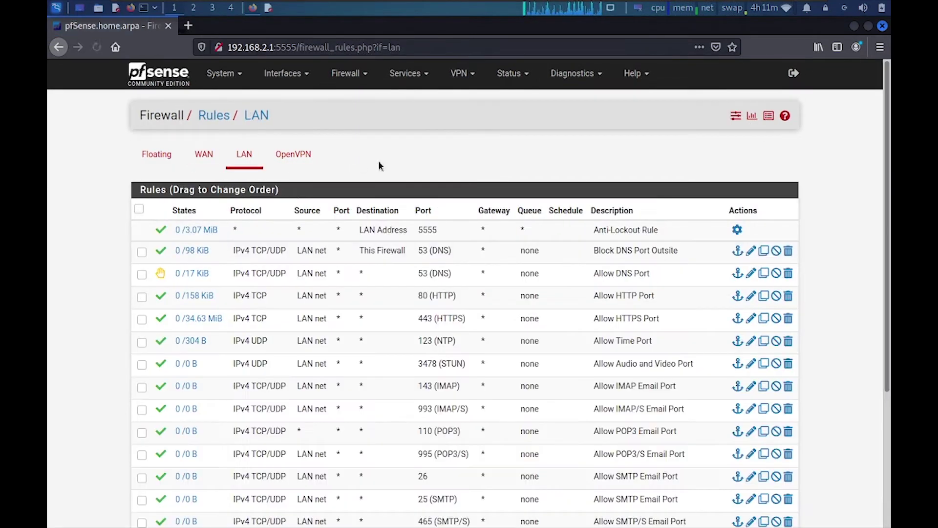
pyautogui.scroll(-4, 619, 476)
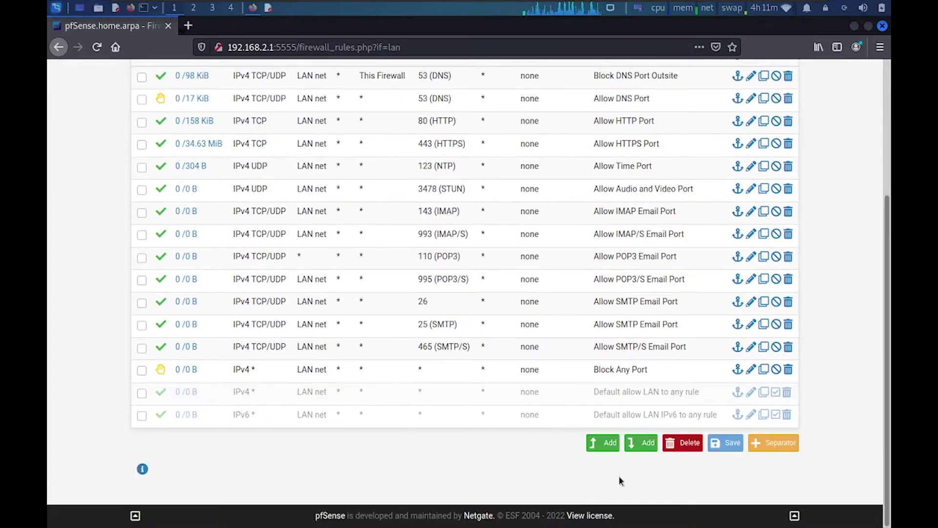
pyautogui.click(593, 443)
# - Set the new rule's action to Reject, protocol to TCP/UDP and source to LAN net
pyautogui.click(346, 174)
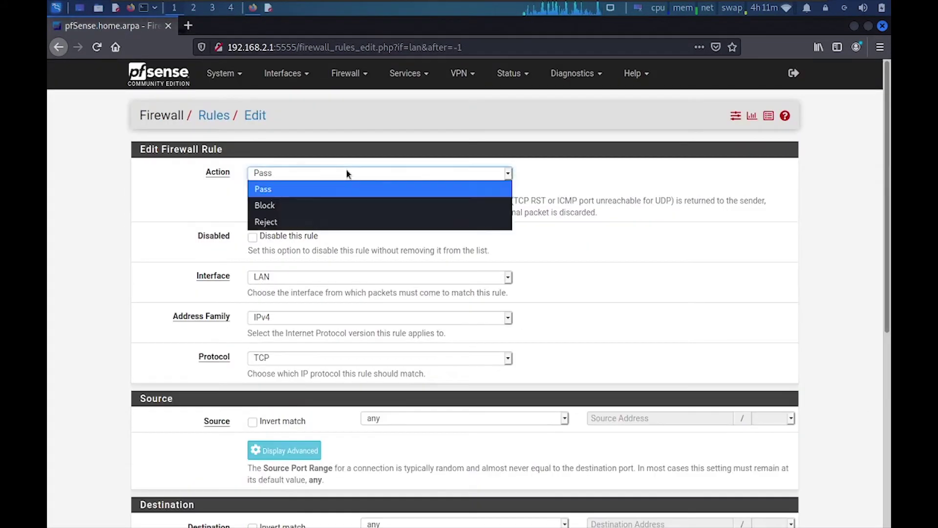
pyautogui.click(271, 219)
pyautogui.click(295, 357)
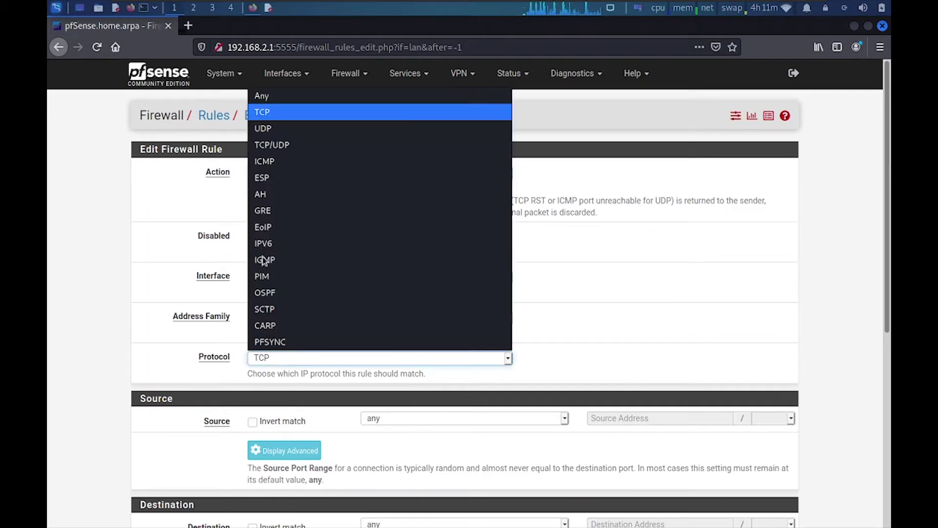
pyautogui.click(272, 144)
pyautogui.scroll(-3, 271, 145)
pyautogui.scroll(-3, 825, 244)
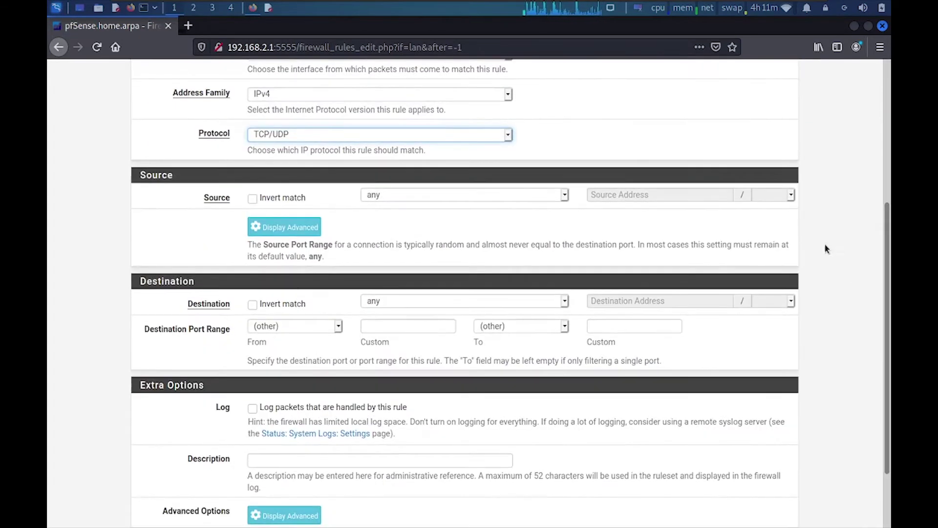
pyautogui.click(394, 194)
pyautogui.click(393, 328)
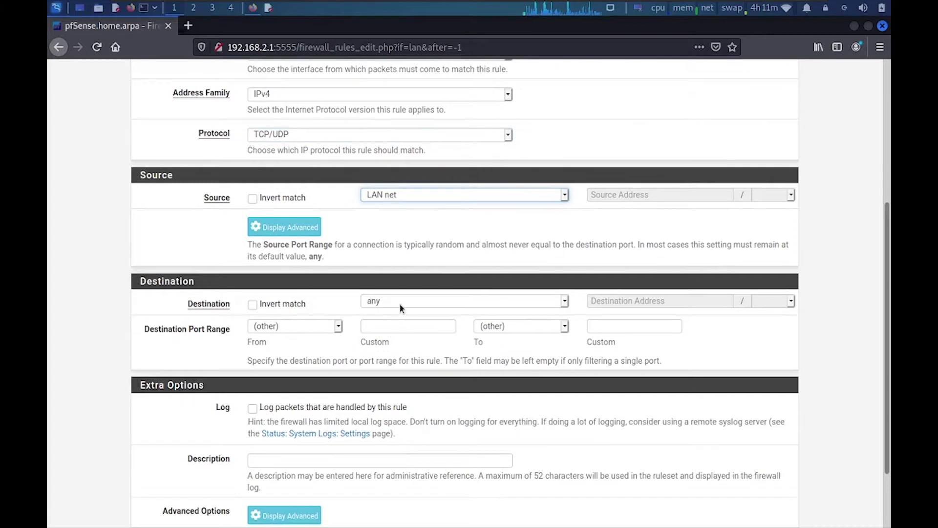
# - Set destination to the Block_youtube alias, describe it 'Block Youtube', and save the rule
pyautogui.click(401, 302)
pyautogui.click(406, 327)
pyautogui.click(608, 300)
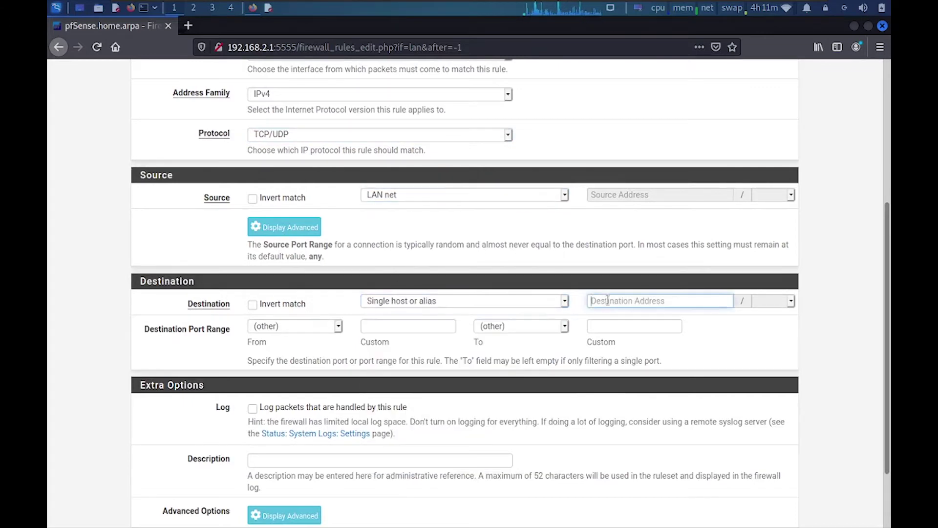
pyautogui.write('Blo')
pyautogui.click(611, 318)
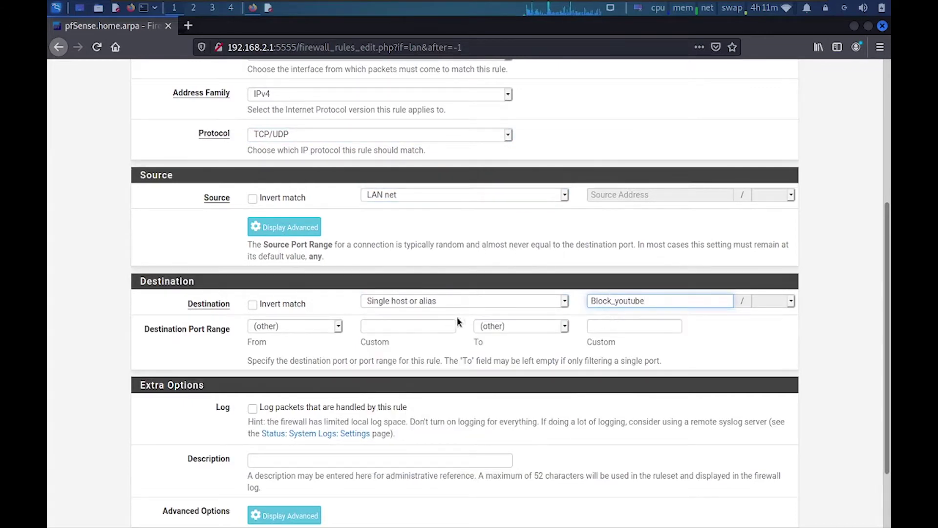
pyautogui.scroll(-3, 219, 414)
pyautogui.click(265, 380)
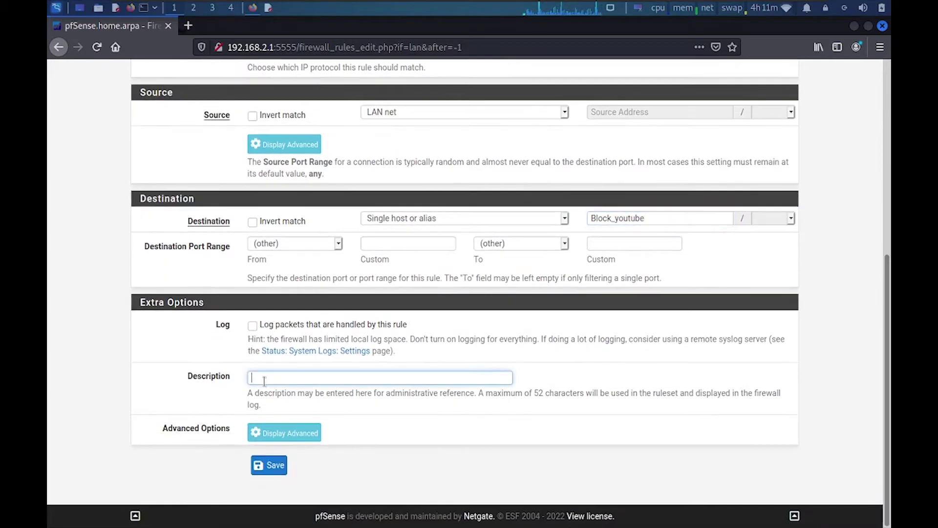
pyautogui.write('block')
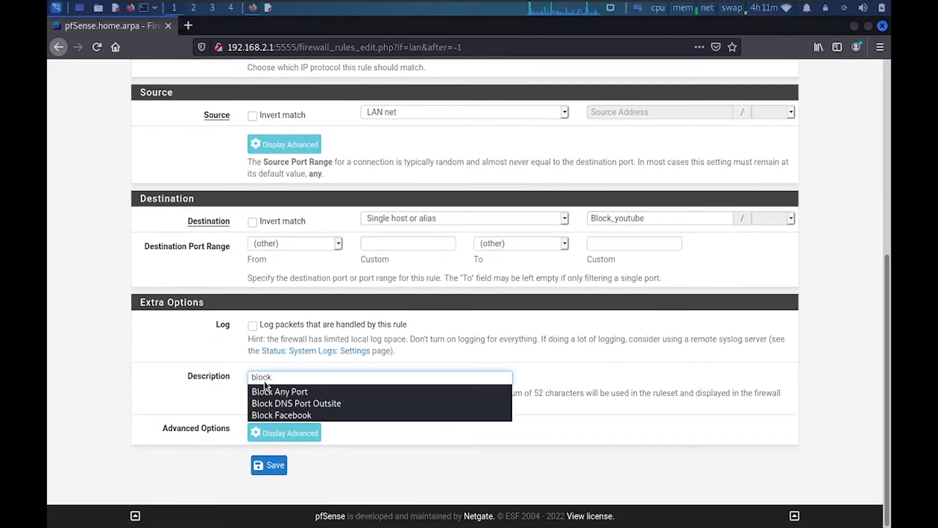
pyautogui.doubleClick(265, 381)
pyautogui.write('Blo')
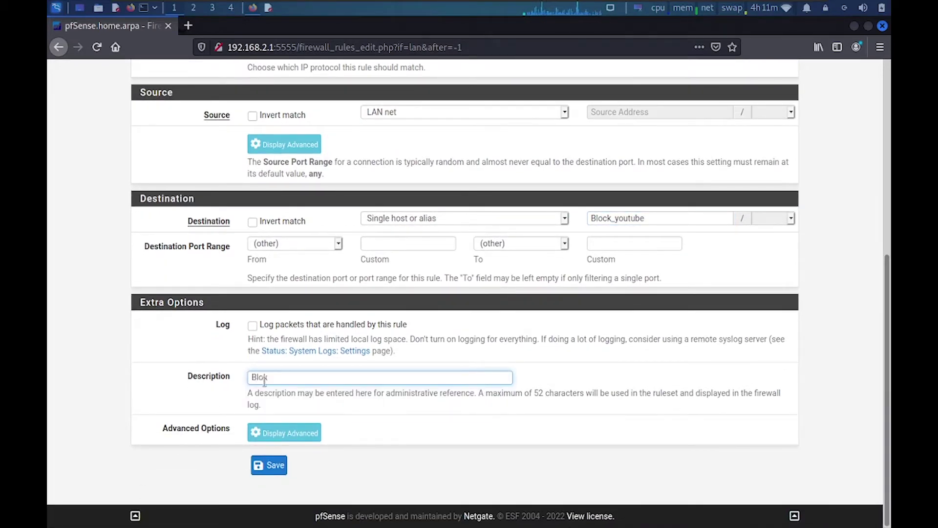
pyautogui.write('ck Youtube')
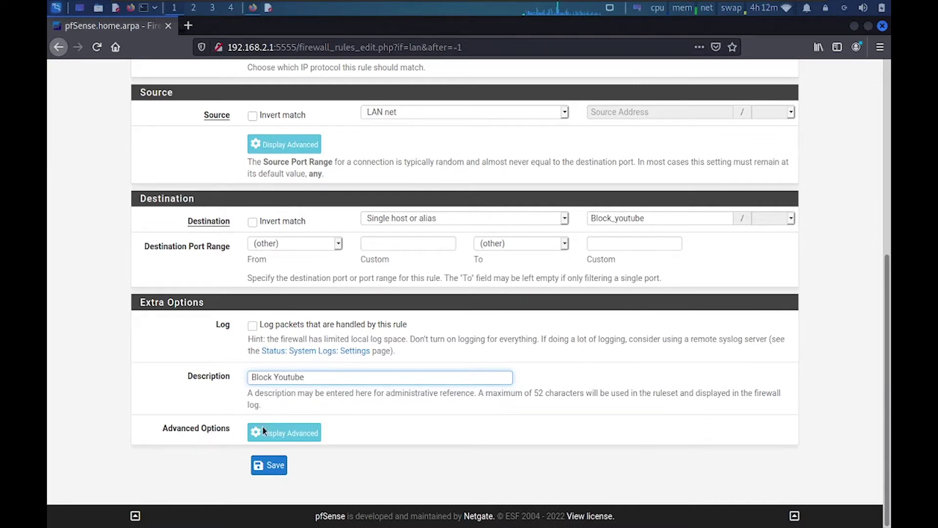
pyautogui.click(270, 466)
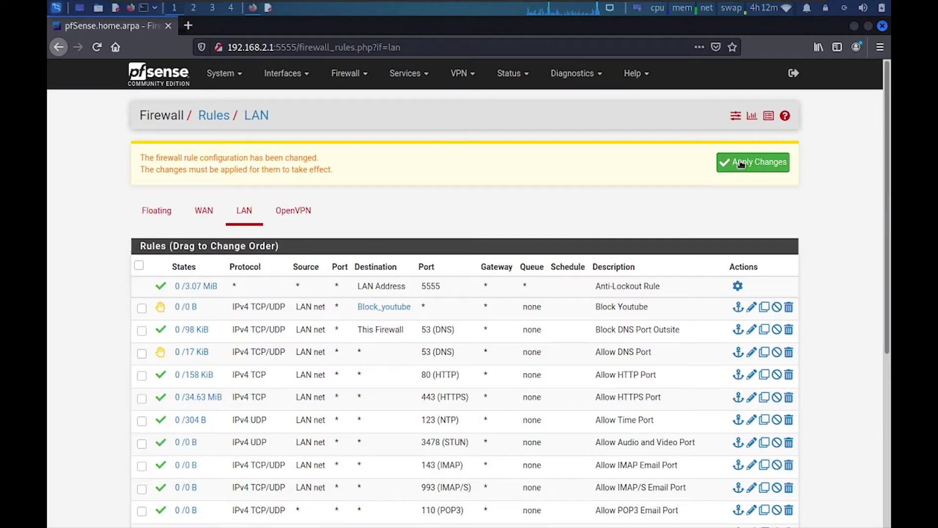
# - Apply the Block Youtube rule, watch the filter reload, and return to the LAN rules list
pyautogui.click(731, 168)
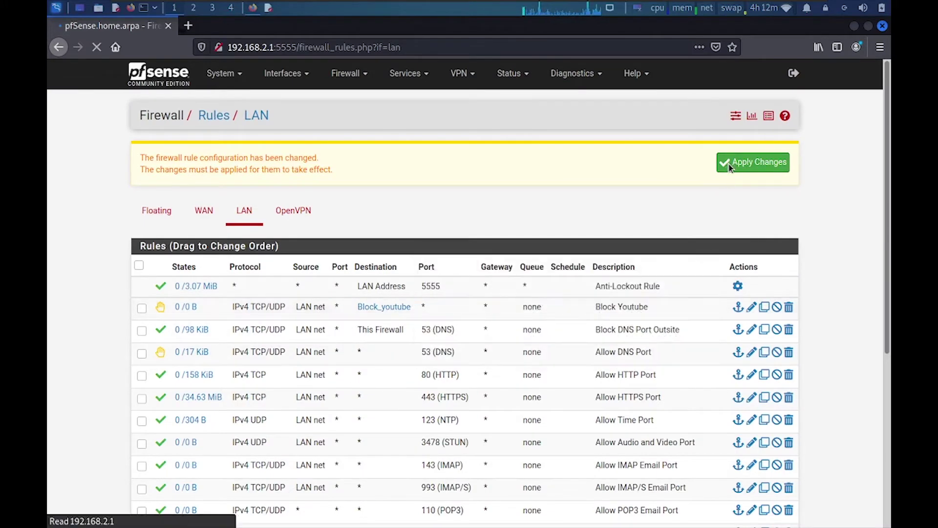
pyautogui.click(155, 170)
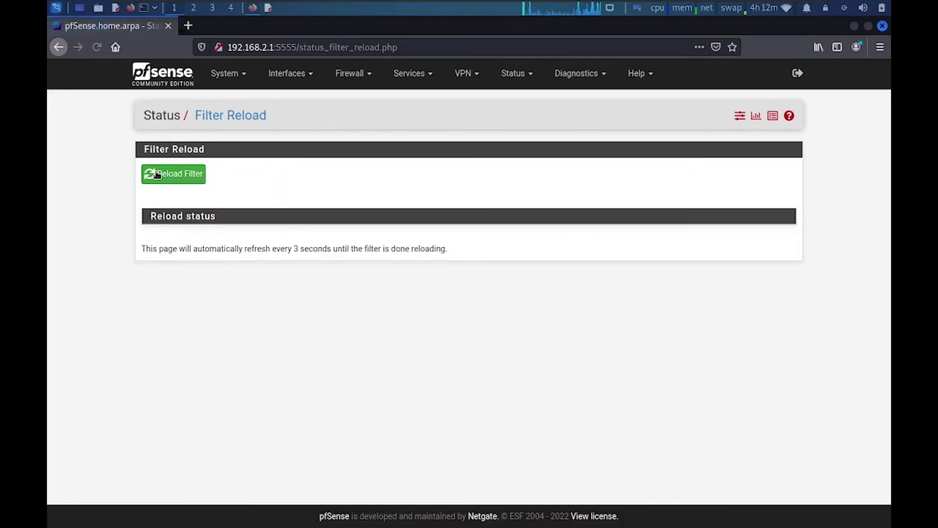
pyautogui.click(350, 73)
pyautogui.click(345, 128)
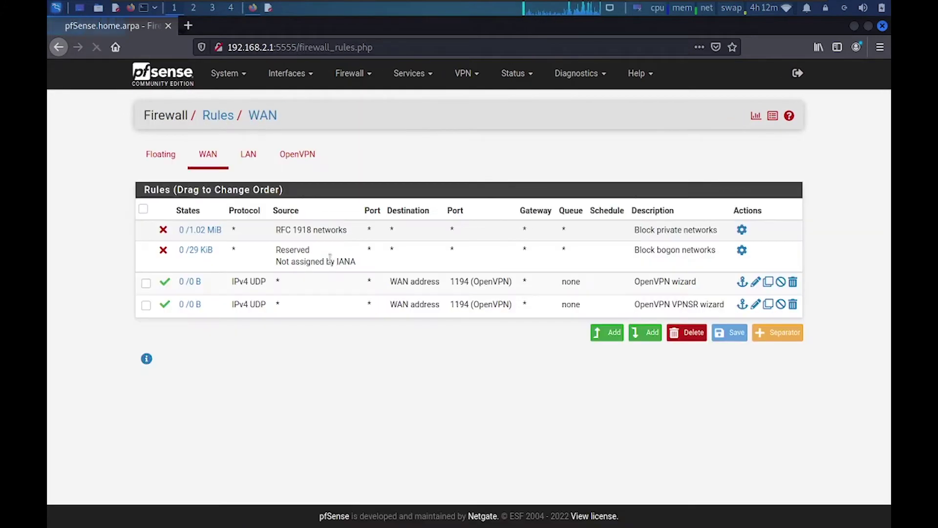
pyautogui.click(255, 163)
pyautogui.moveTo(383, 250)
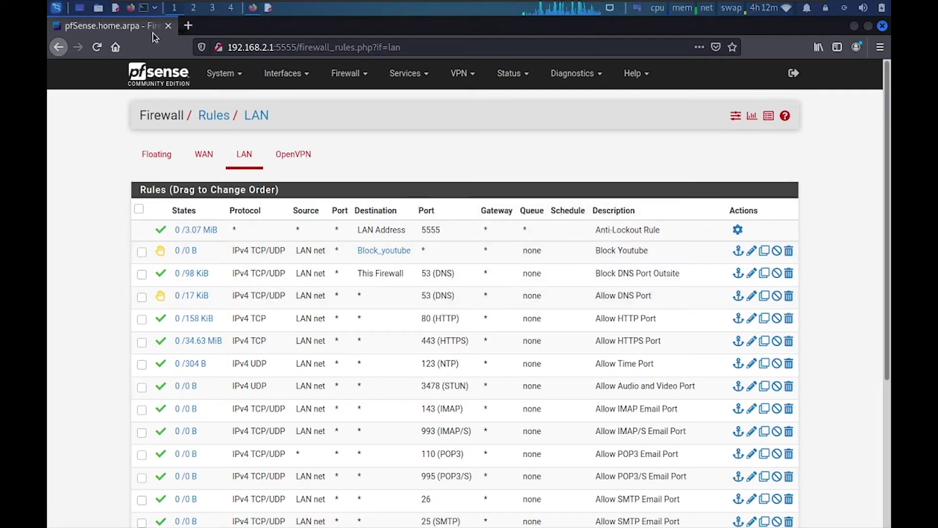
# - Try loading youtube.com in a new tab, then search Google for 'youtube' in another
pyautogui.click(188, 26)
pyautogui.write('youtube.com')
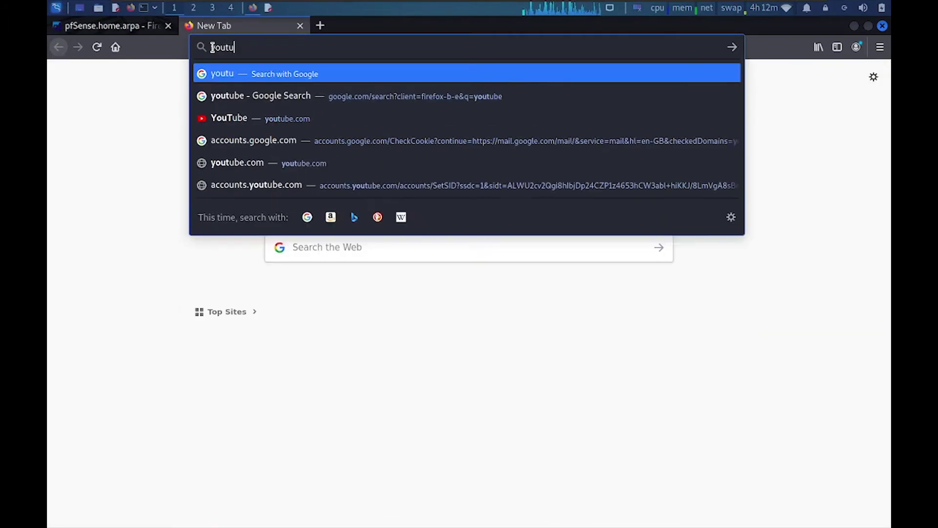
pyautogui.press('Return')
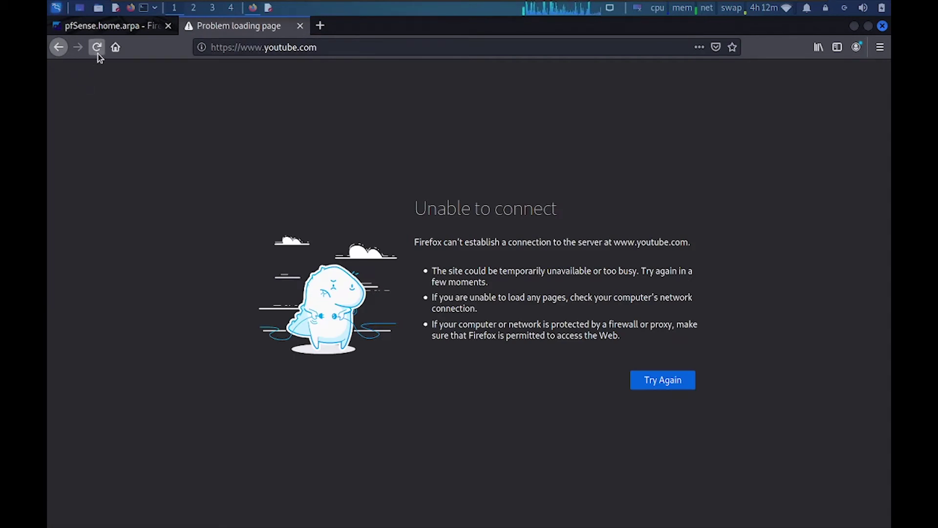
pyautogui.click(321, 25)
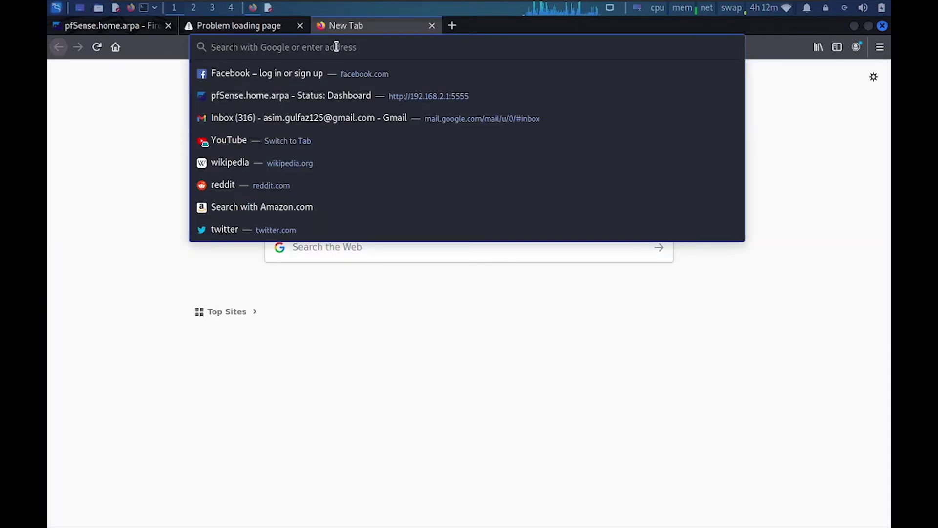
pyautogui.write('youtubee')
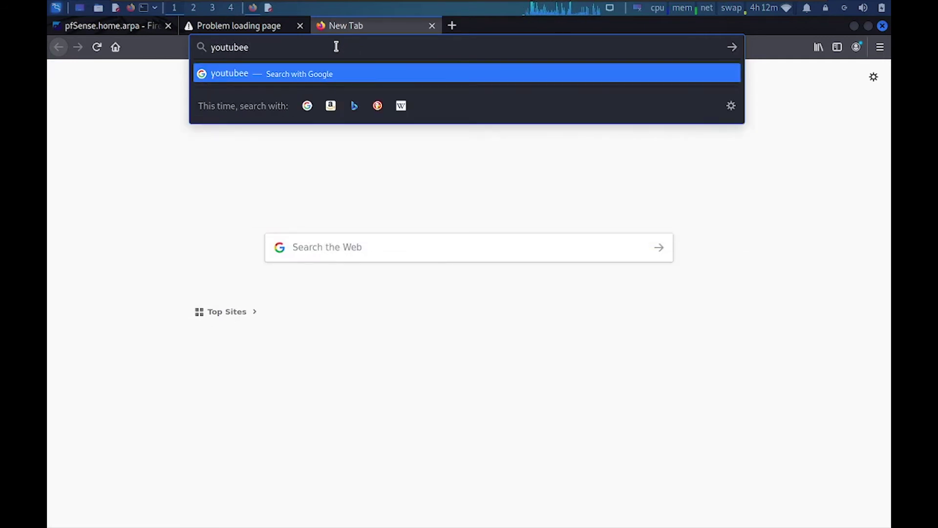
pyautogui.press('BackSpace')
pyautogui.press('Return')
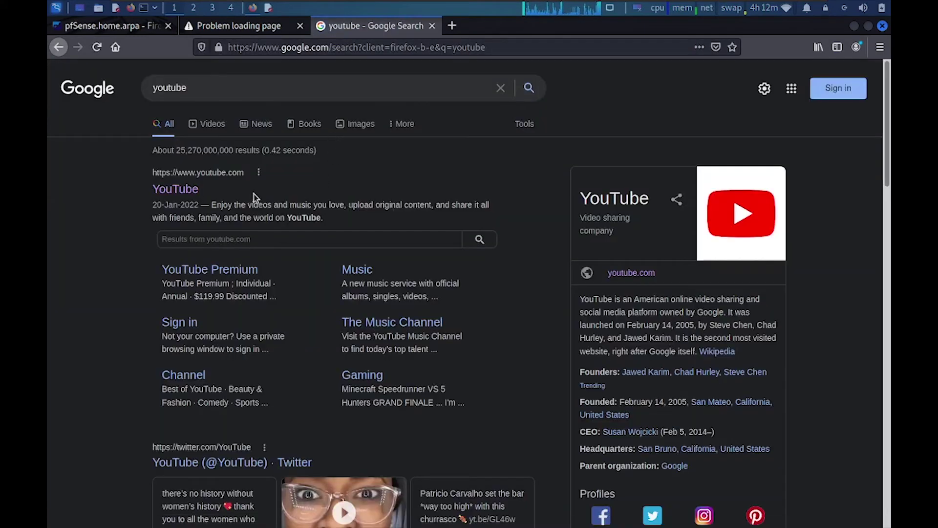
# - Open several YouTube result links, confirm they fail to connect, then refresh the pfSense rules page
pyautogui.middleClick(169, 188)
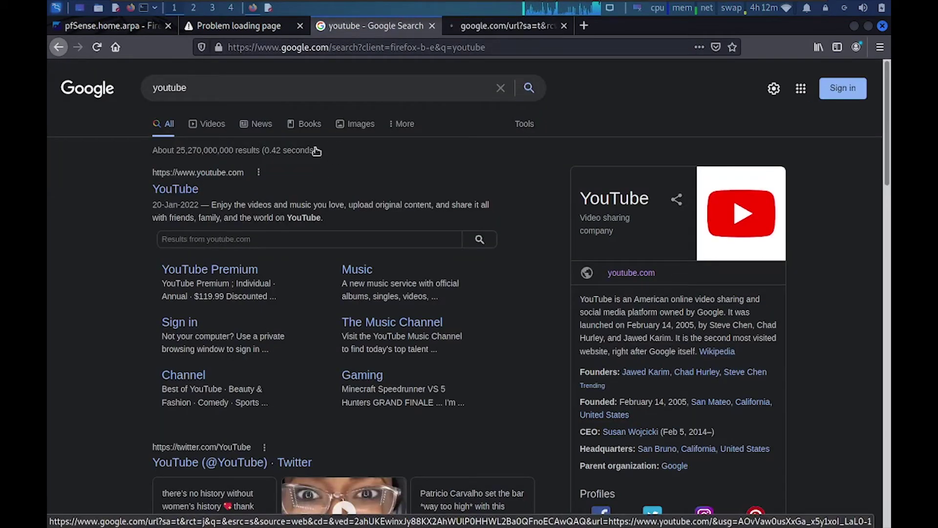
pyautogui.click(218, 271)
pyautogui.hotkey('ctrl', 'pageup')
pyautogui.hotkey('ctrl', 'pageup')
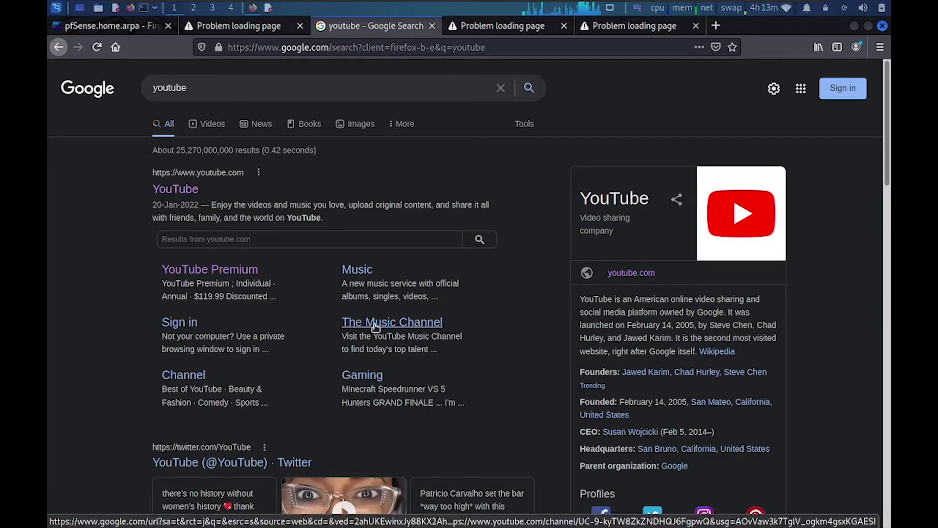
pyautogui.middleClick(377, 323)
pyautogui.middleClick(178, 376)
pyautogui.click(534, 28)
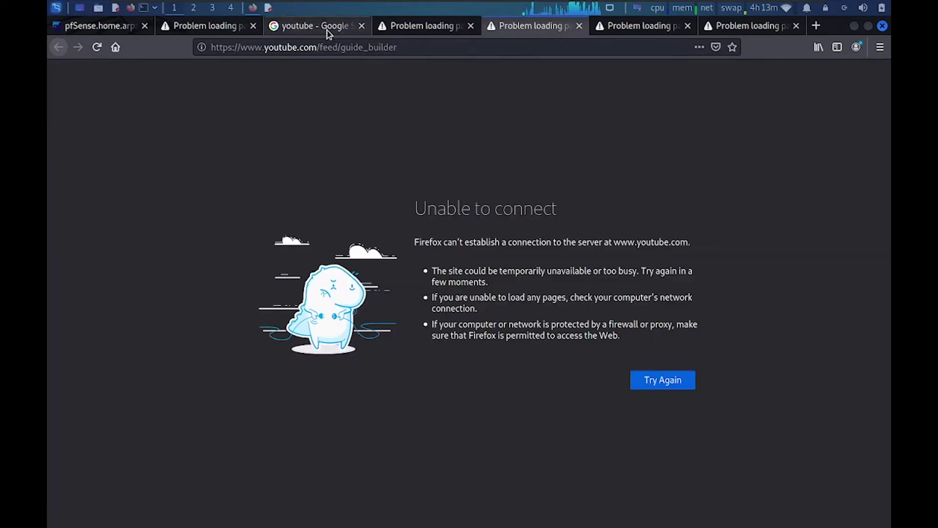
pyautogui.click(324, 28)
pyautogui.middleClick(631, 272)
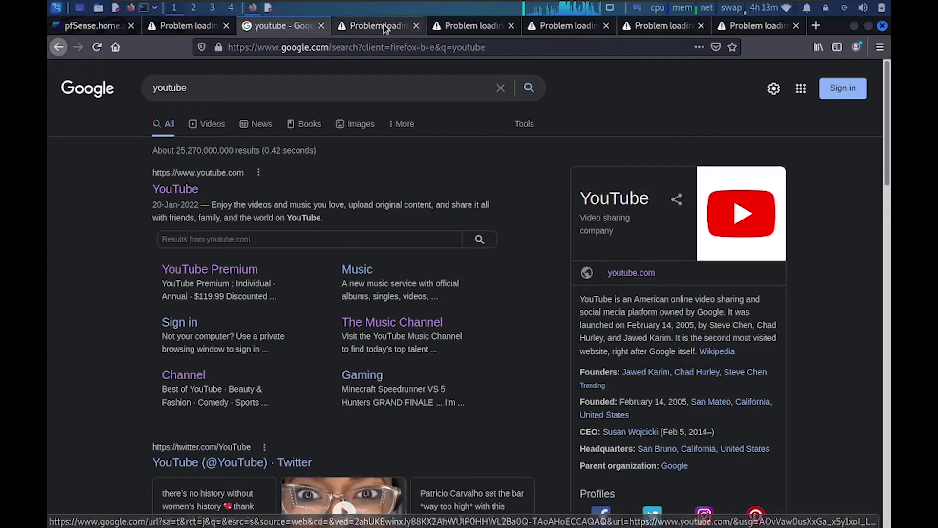
pyautogui.click(379, 25)
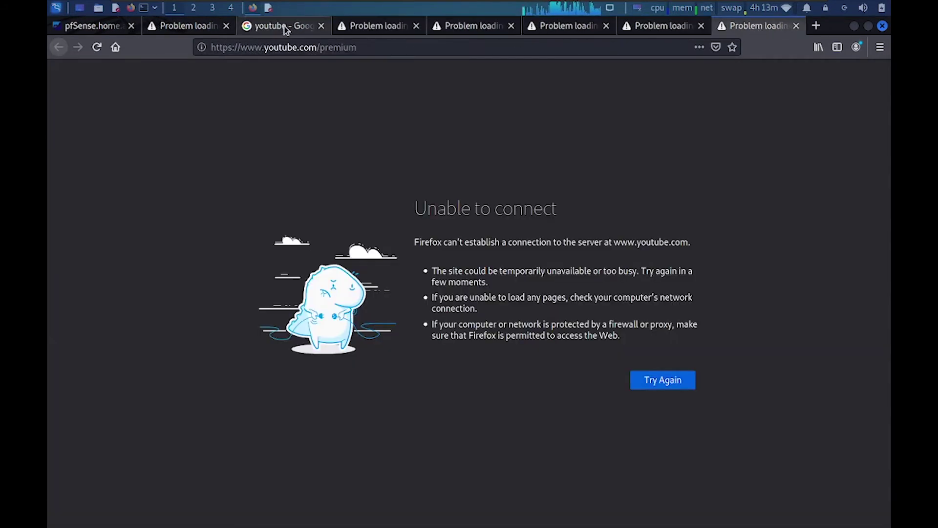
pyautogui.hotkey('ctrl', 'pageup')
pyautogui.hotkey('ctrl', 'pageup')
pyautogui.hotkey('ctrl', 'pageup')
pyautogui.press('F5')
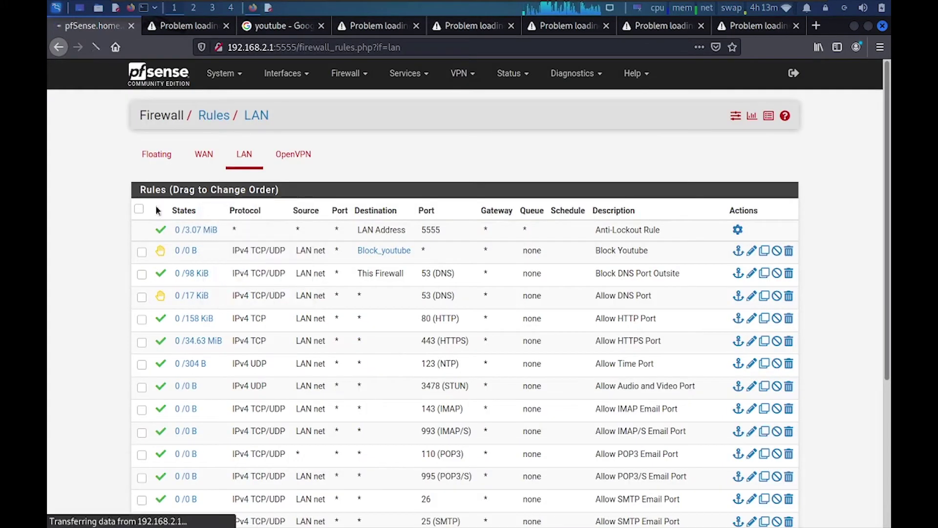
# - Disable the Block Youtube rule, apply and reload the filter, and return to the LAN rules
pyautogui.moveTo(339, 249)
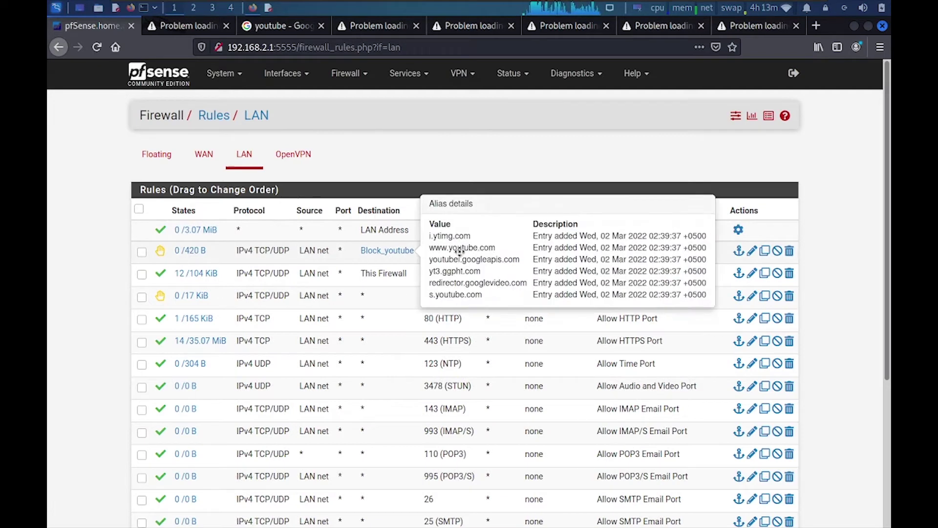
pyautogui.moveTo(188, 252)
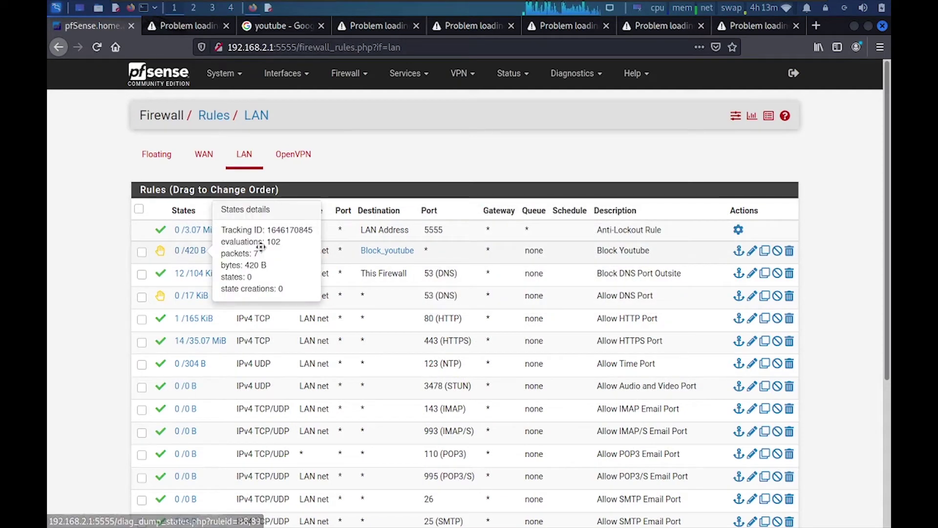
pyautogui.click(777, 250)
pyautogui.click(750, 167)
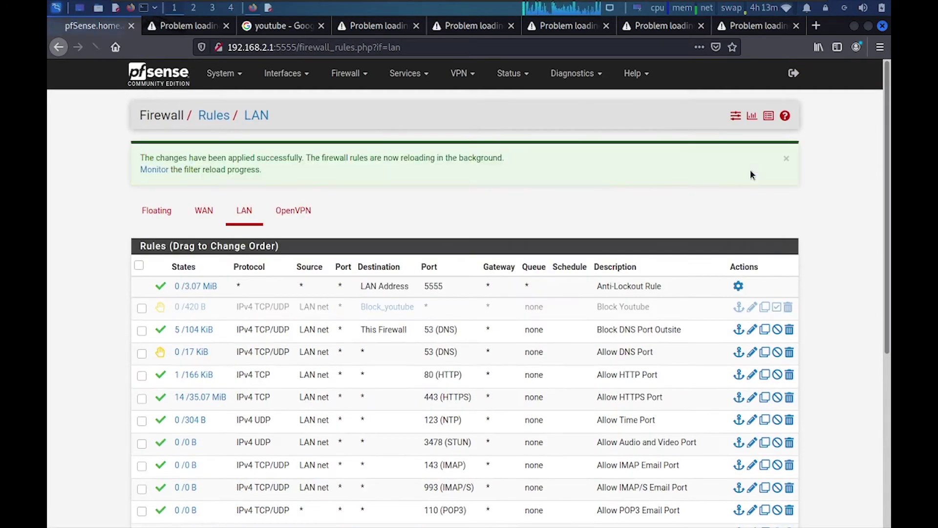
pyautogui.click(151, 170)
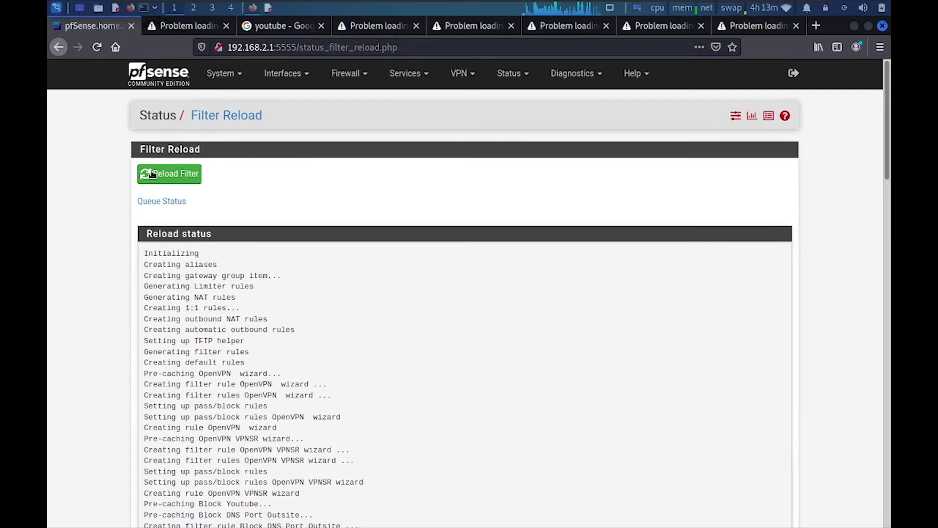
pyautogui.click(346, 73)
pyautogui.click(340, 143)
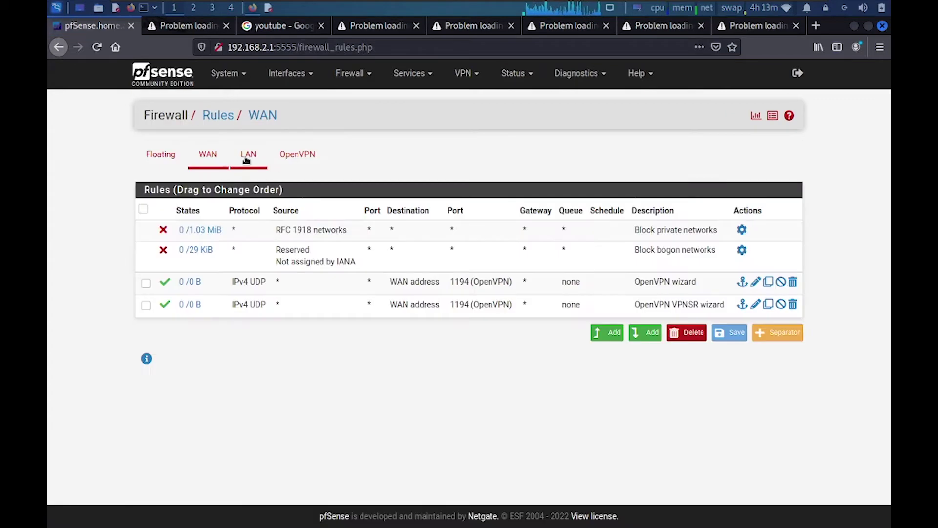
pyautogui.click(244, 155)
pyautogui.moveTo(384, 250)
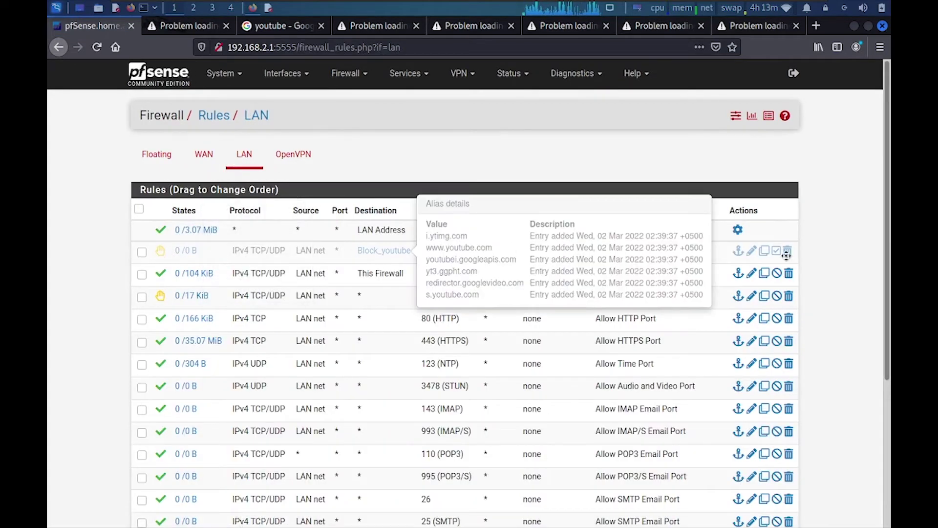
# - Reload the second, fourth and fifth failed tabs so the YouTube home and Music channel load
pyautogui.click(191, 25)
pyautogui.click(97, 47)
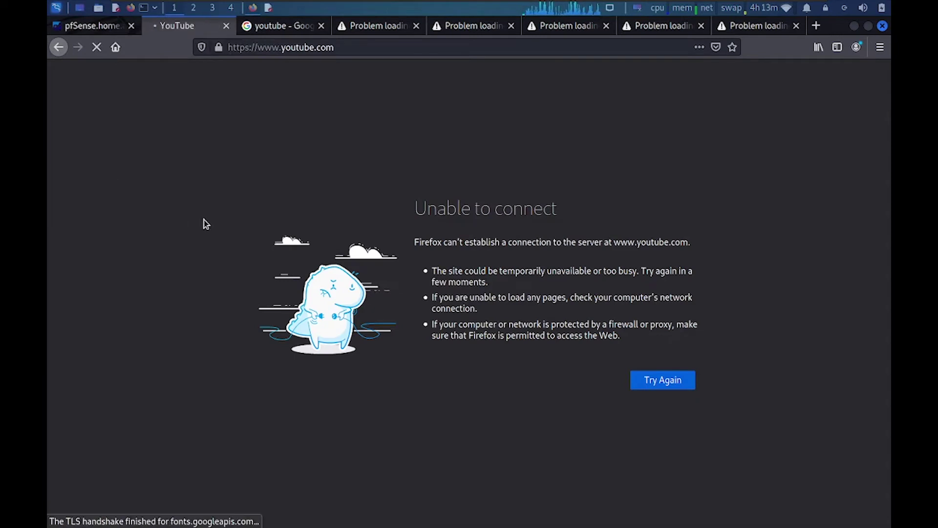
pyautogui.click(365, 29)
pyautogui.click(96, 48)
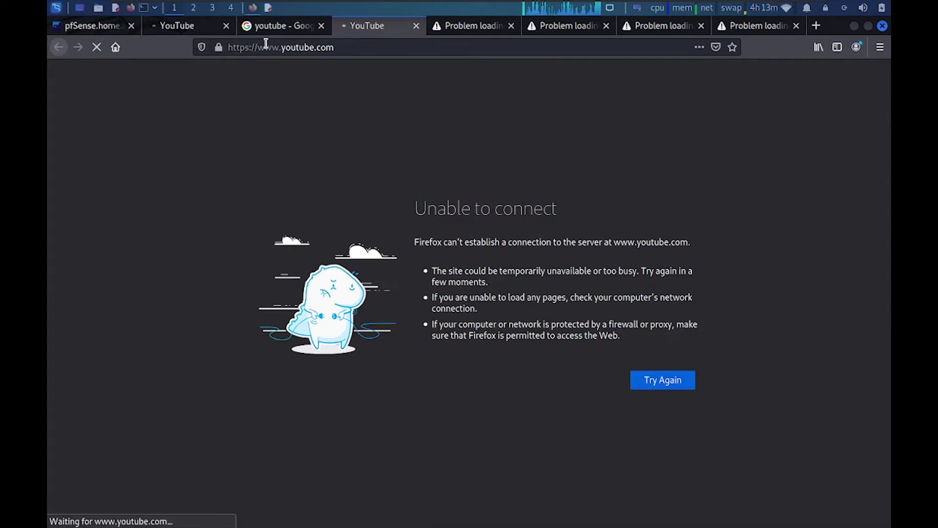
pyautogui.click(180, 28)
pyautogui.click(380, 32)
pyautogui.click(469, 30)
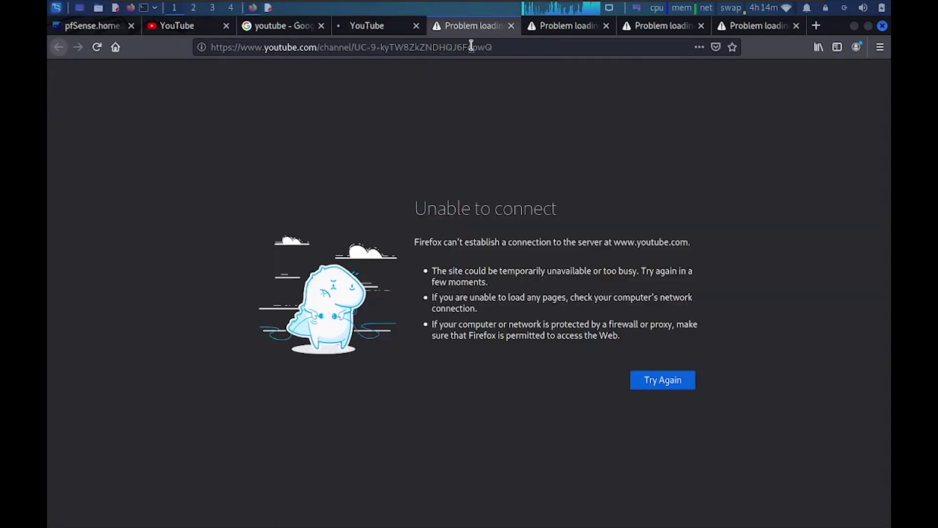
pyautogui.click(97, 46)
pyautogui.click(386, 30)
pyautogui.click(188, 32)
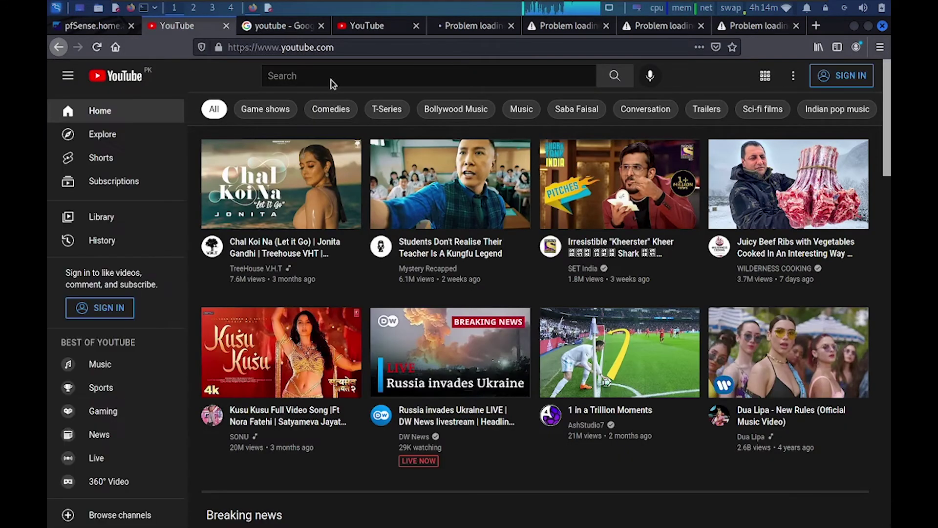
pyautogui.click(380, 28)
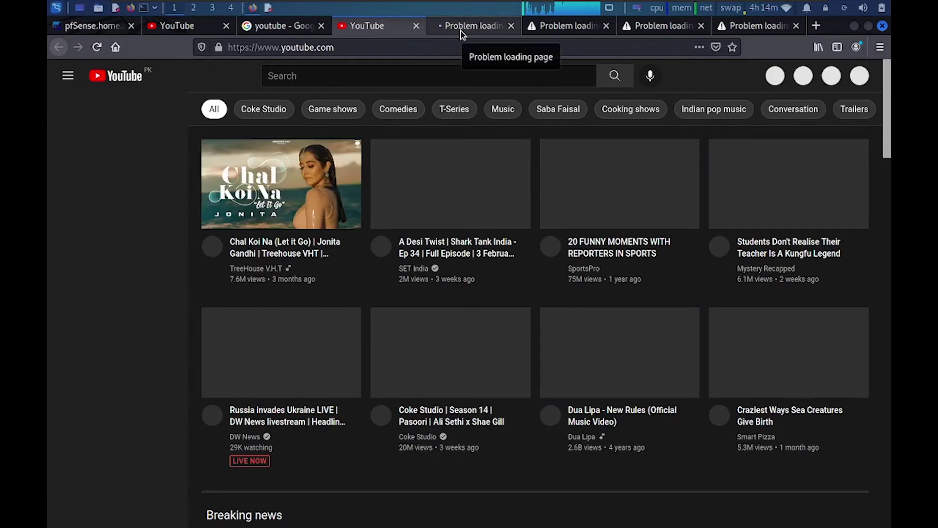
pyautogui.click(462, 30)
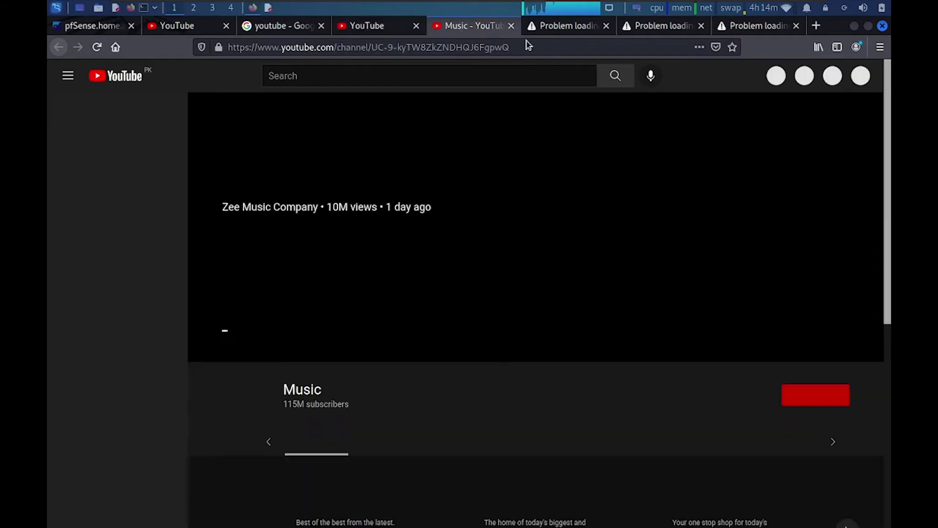
# - Reload the sixth and seventh tabs, close the last one, check the loaded pages, and return to pfSense
pyautogui.click(567, 27)
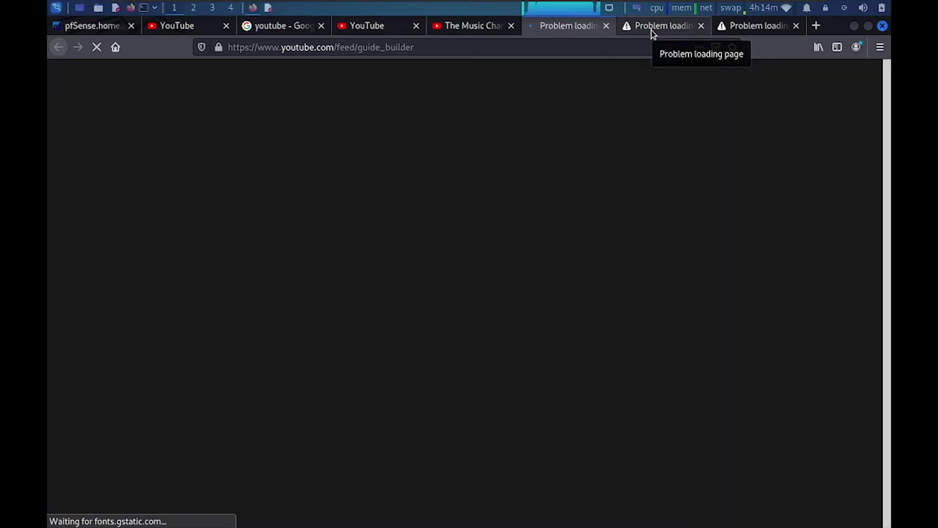
pyautogui.click(652, 30)
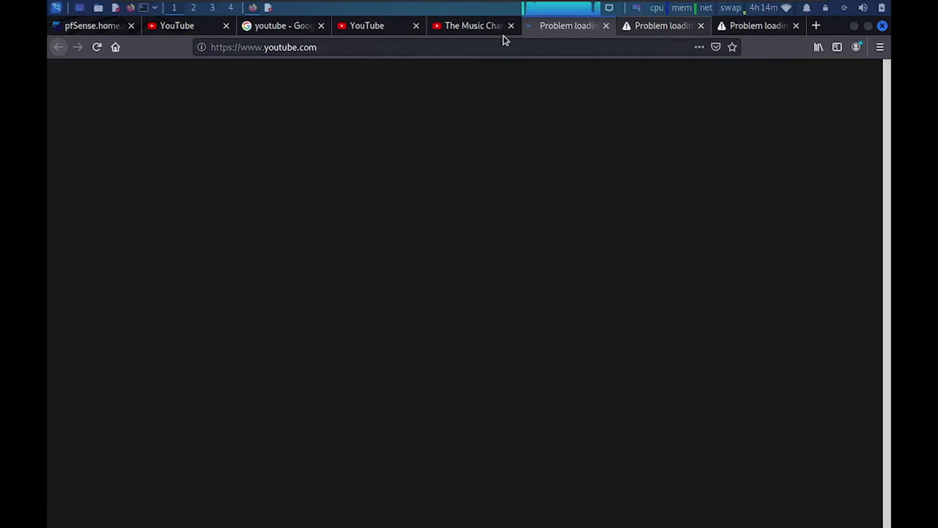
pyautogui.click(97, 47)
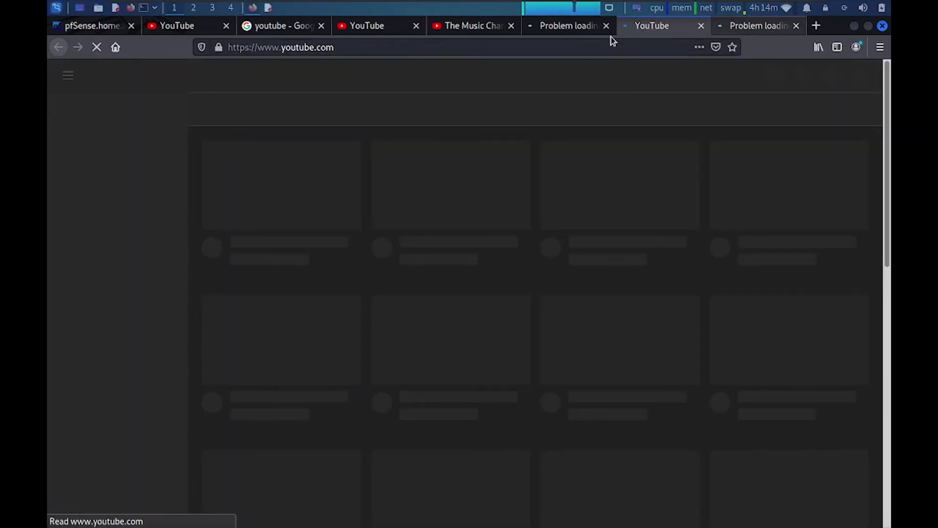
pyautogui.click(612, 31)
pyautogui.click(679, 26)
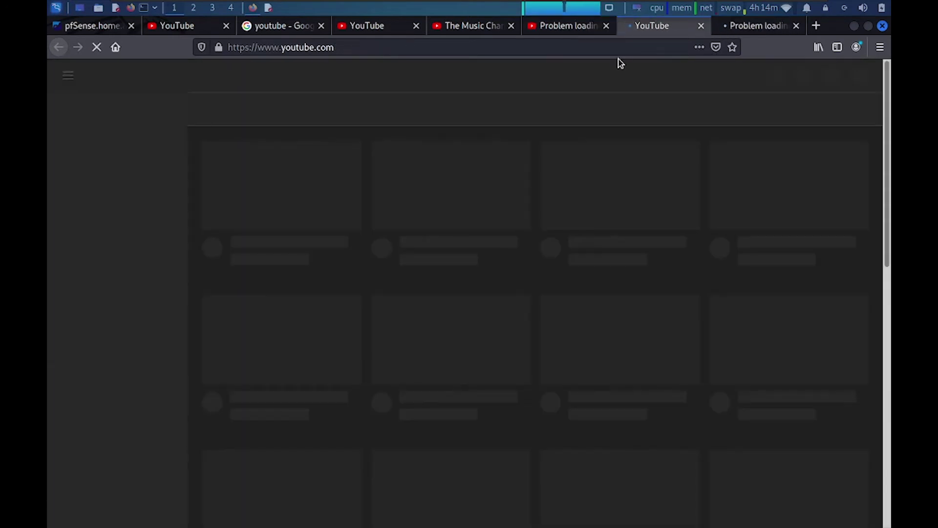
pyautogui.click(777, 26)
pyautogui.click(796, 25)
pyautogui.click(679, 28)
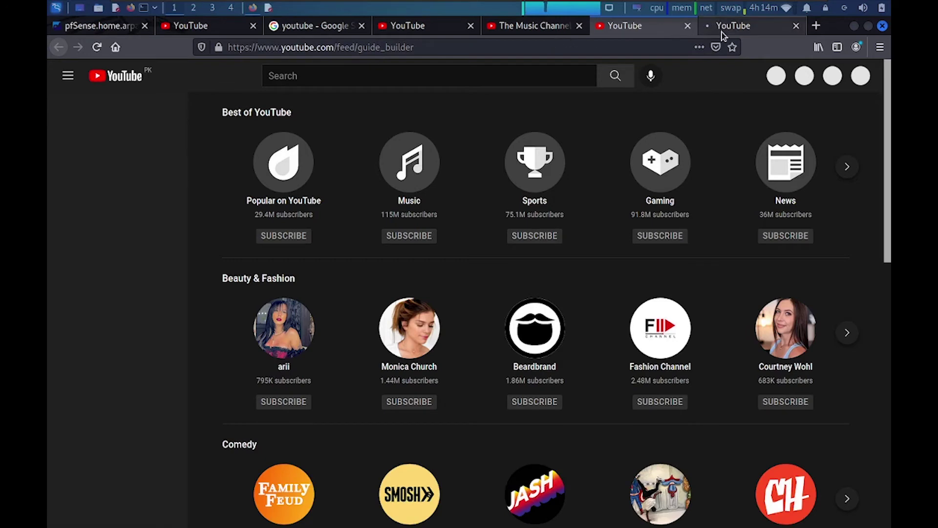
pyautogui.click(719, 31)
pyautogui.click(665, 30)
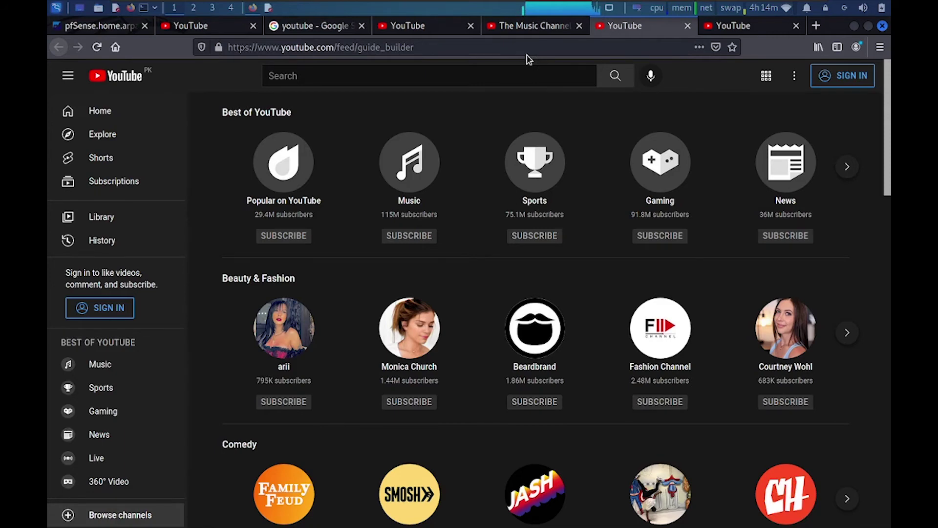
pyautogui.click(404, 28)
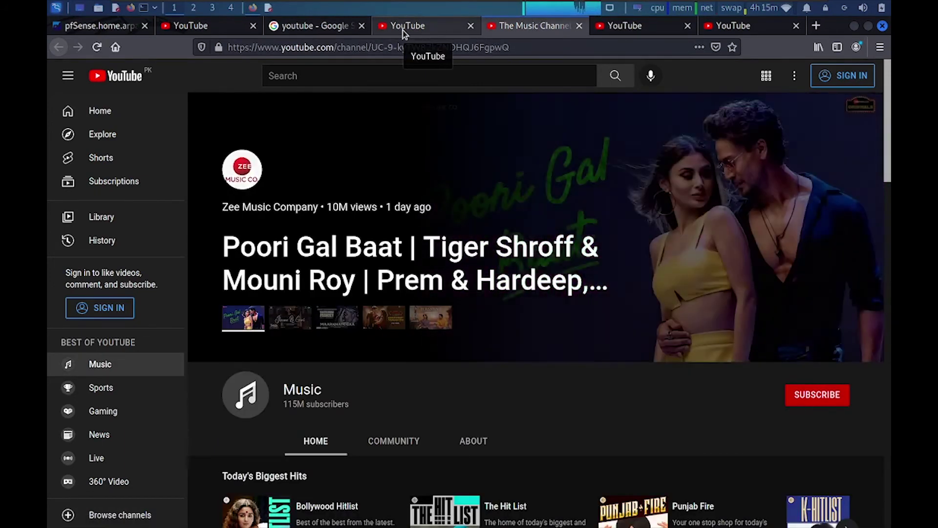
pyautogui.hotkey('alt', 'Home')
pyautogui.click(333, 31)
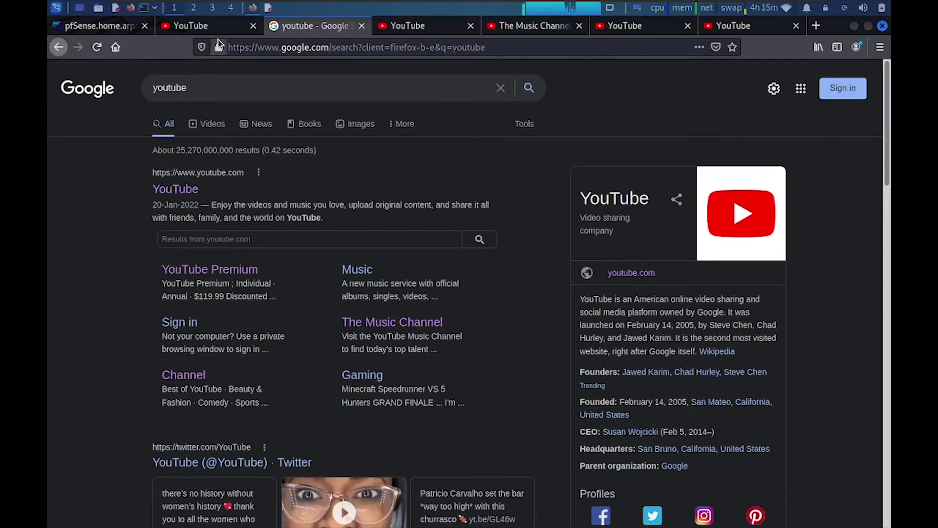
pyautogui.click(218, 31)
pyautogui.click(120, 32)
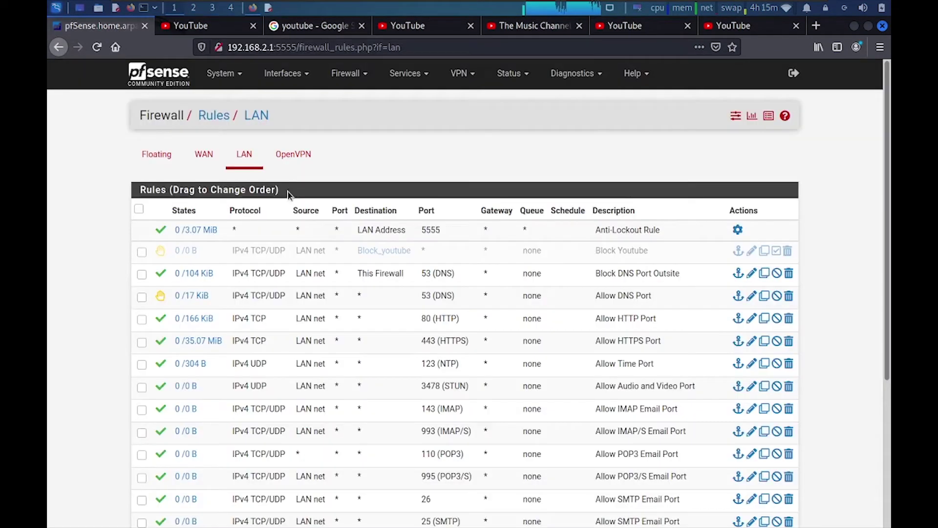
# - Refresh the LAN rules, re-enable Block Youtube, apply and reload the filter, then switch to YouTube
pyautogui.click(96, 46)
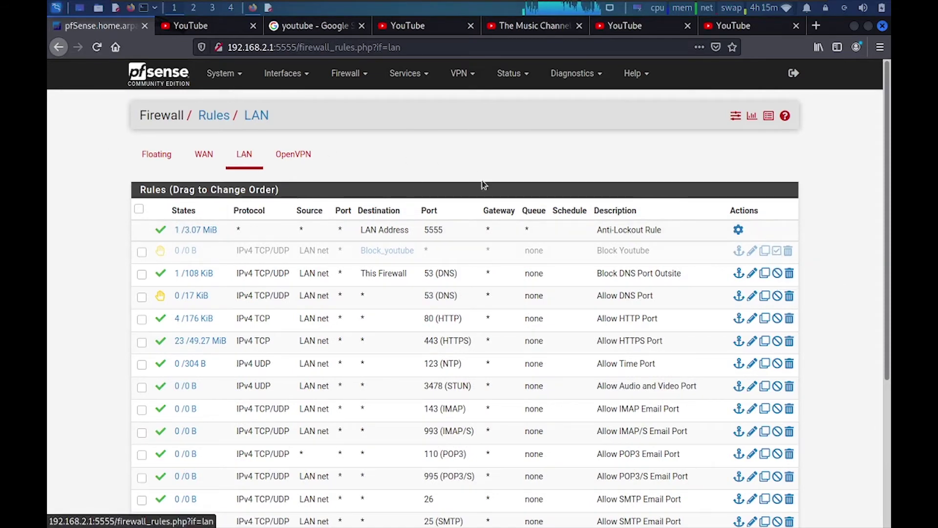
pyautogui.click(777, 251)
pyautogui.click(757, 167)
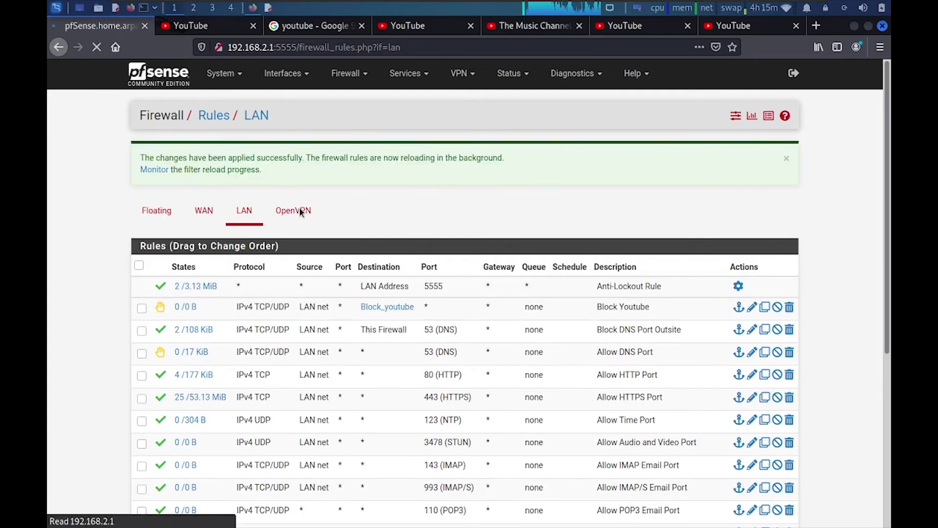
pyautogui.click(155, 170)
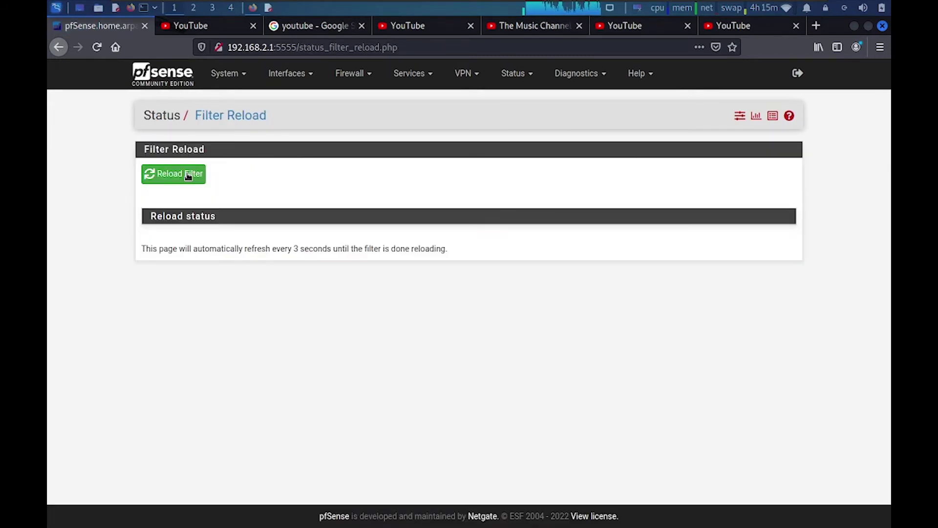
pyautogui.click(188, 175)
pyautogui.click(202, 26)
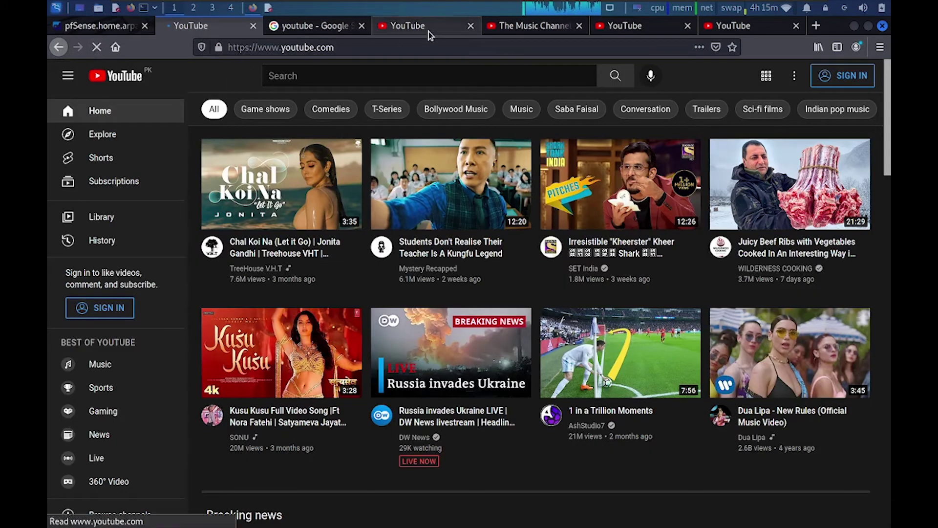
# - Close all the leftover YouTube and Music Channel tabs
pyautogui.click(429, 29)
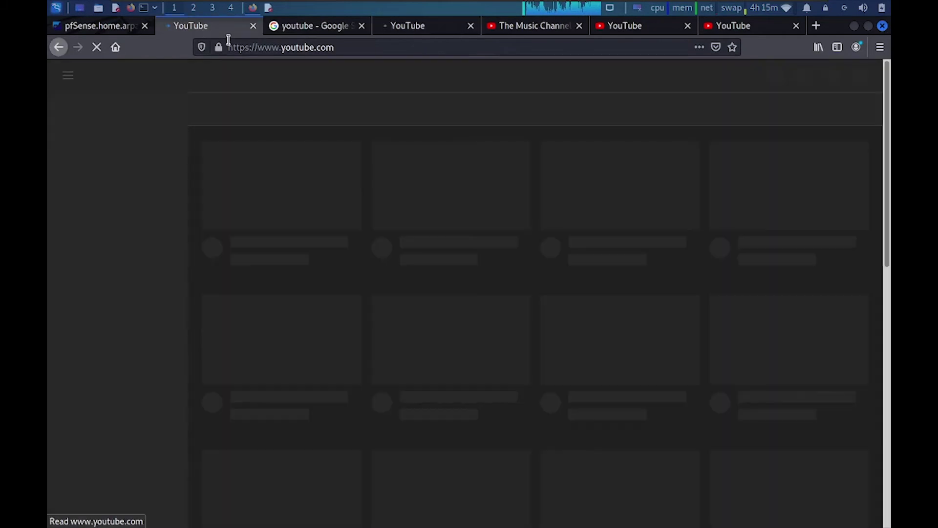
pyautogui.click(470, 27)
pyautogui.click(470, 26)
pyautogui.click(472, 27)
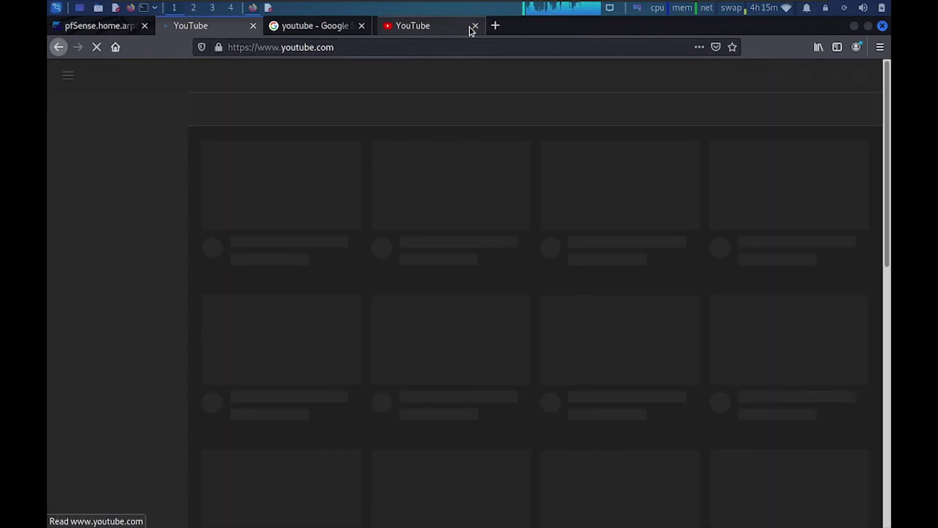
pyautogui.click(473, 27)
pyautogui.click(299, 27)
pyautogui.click(277, 27)
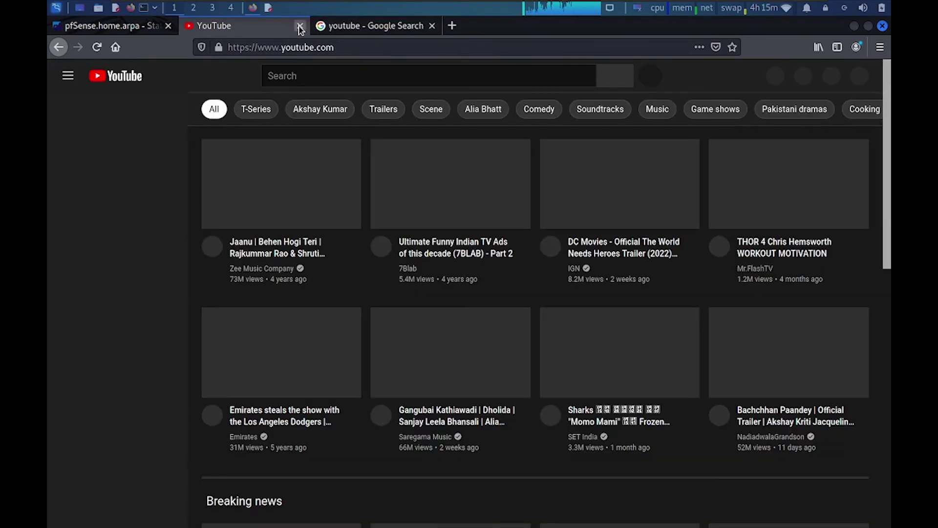
pyautogui.click(299, 26)
# - Open the YouTube search result in a new tab, view it, then close it
pyautogui.rightClick(187, 194)
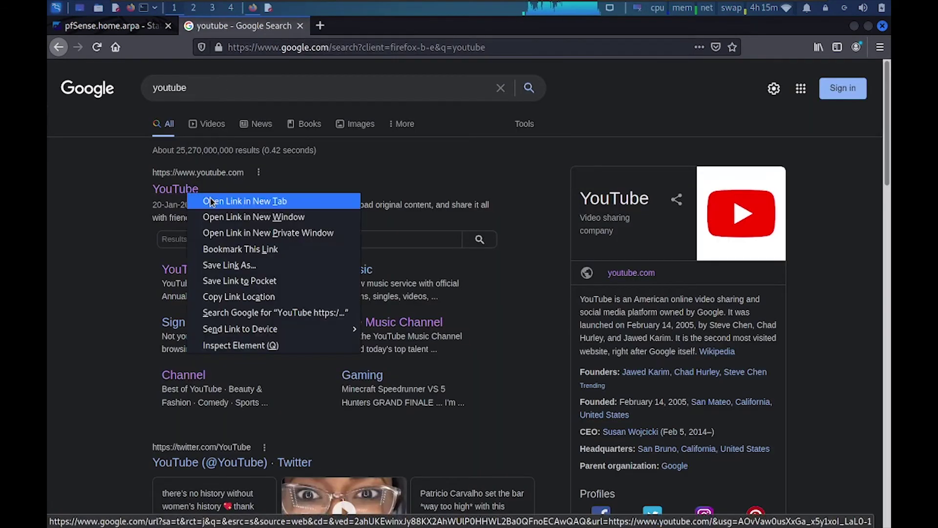
pyautogui.click(211, 201)
pyautogui.click(342, 31)
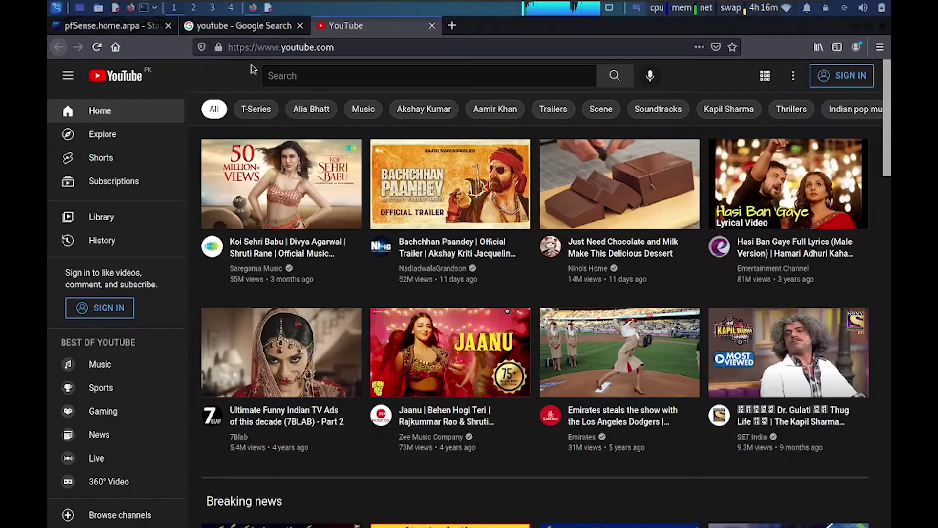
pyautogui.click(432, 25)
# - Close the remaining Google and pfSense tabs and relaunch Firefox
pyautogui.click(300, 25)
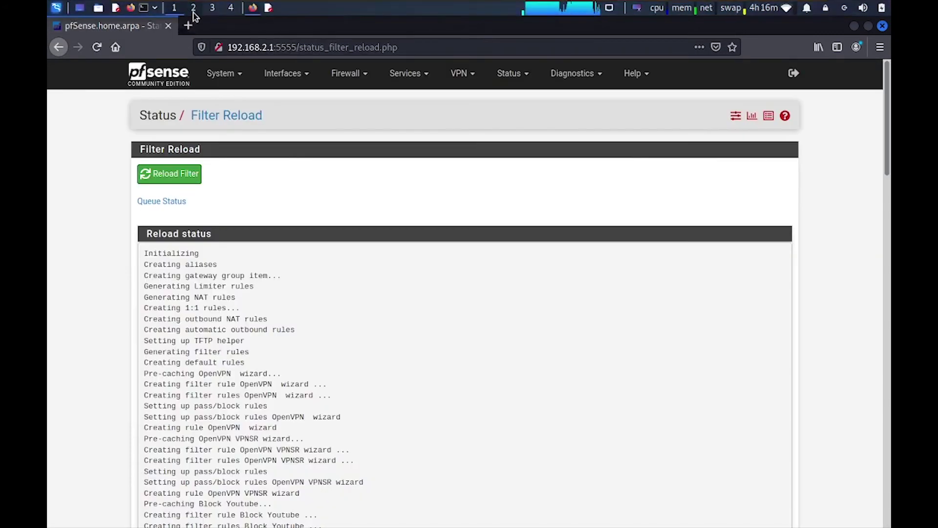
pyautogui.click(168, 26)
pyautogui.click(130, 7)
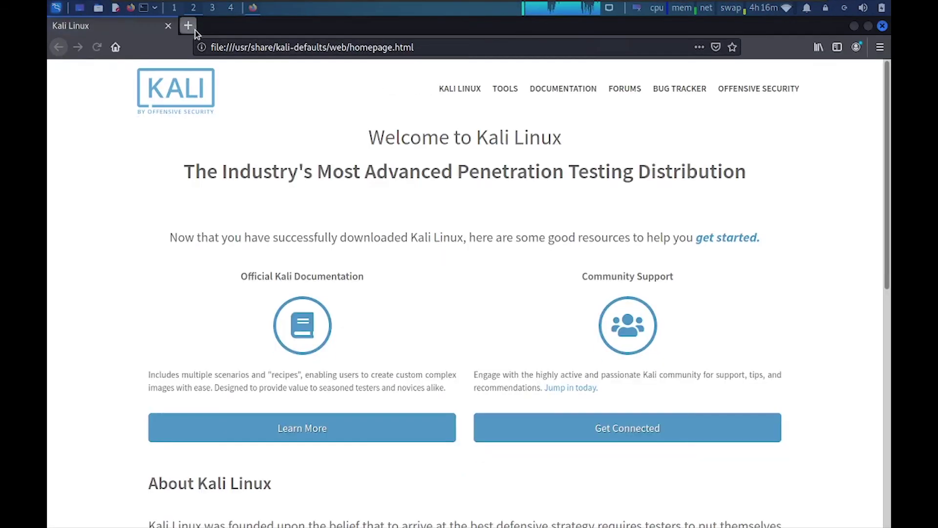
# - Search Google for 'you', open the YouTube result, then return to the pfSense workspace
pyautogui.click(188, 25)
pyautogui.write('you')
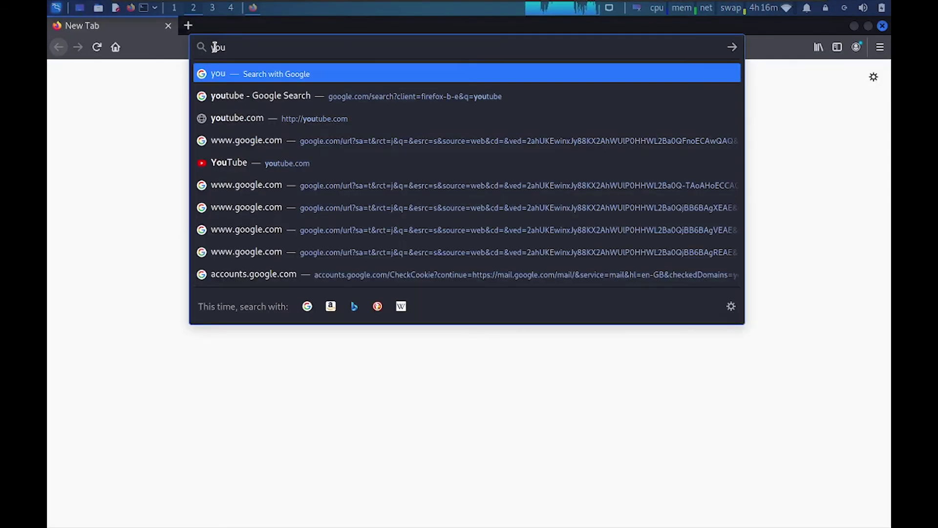
pyautogui.click(220, 96)
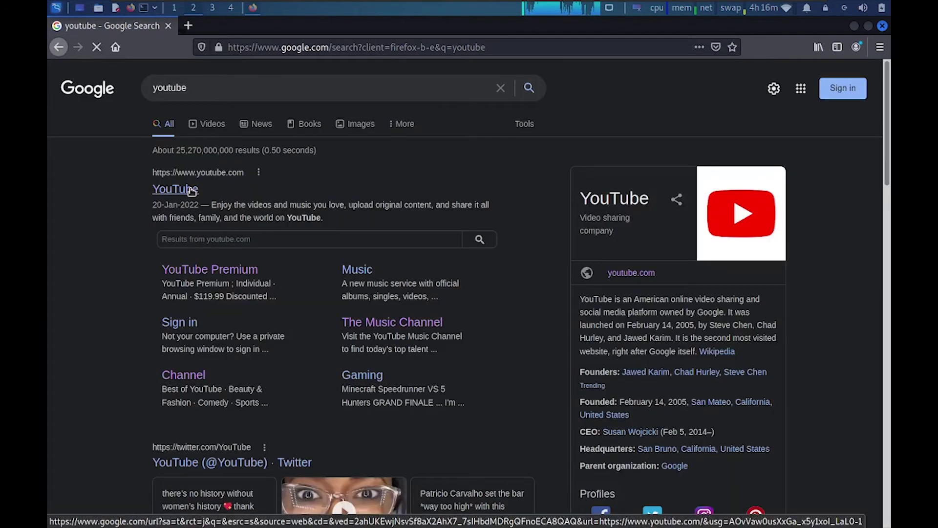
pyautogui.click(190, 190)
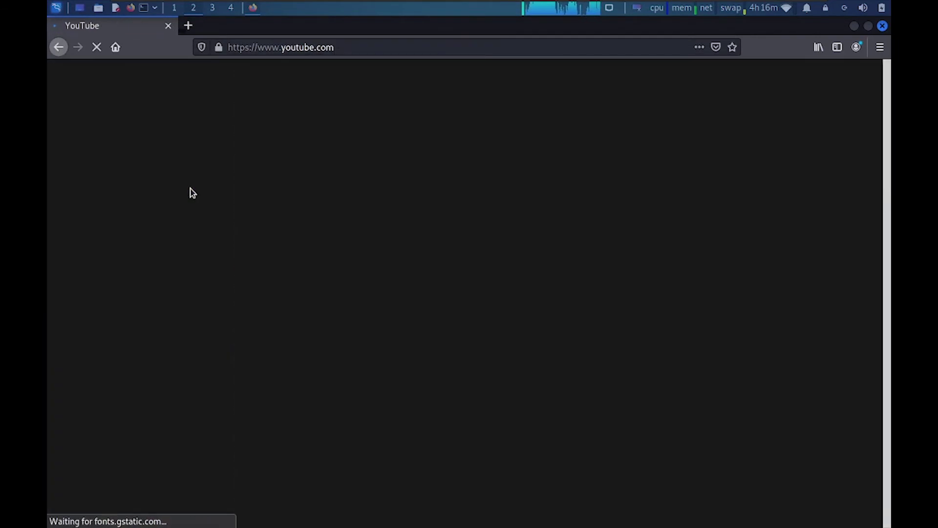
pyautogui.hotkey('ctrl', 'alt', 'Left')
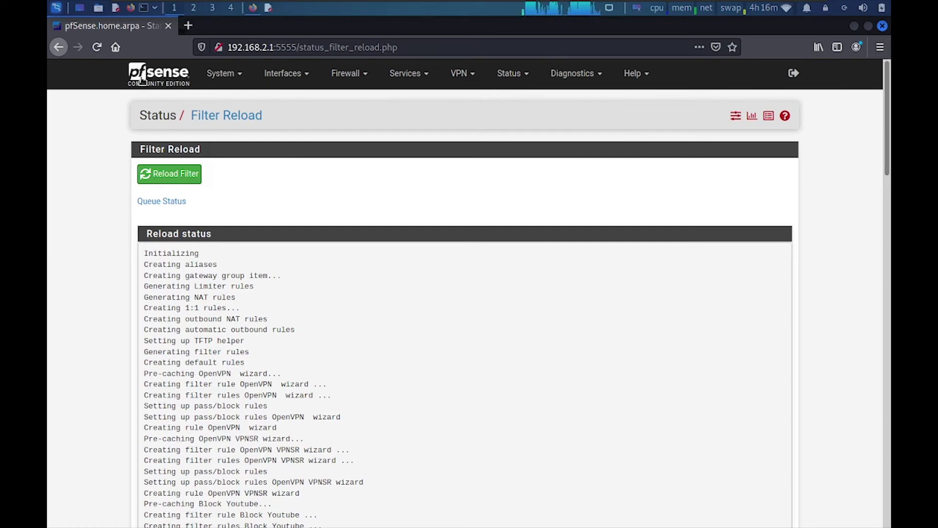
# - Go to Firewall > Rules > LAN, reload the rule counters, and close the browser window
pyautogui.click(142, 79)
pyautogui.click(348, 73)
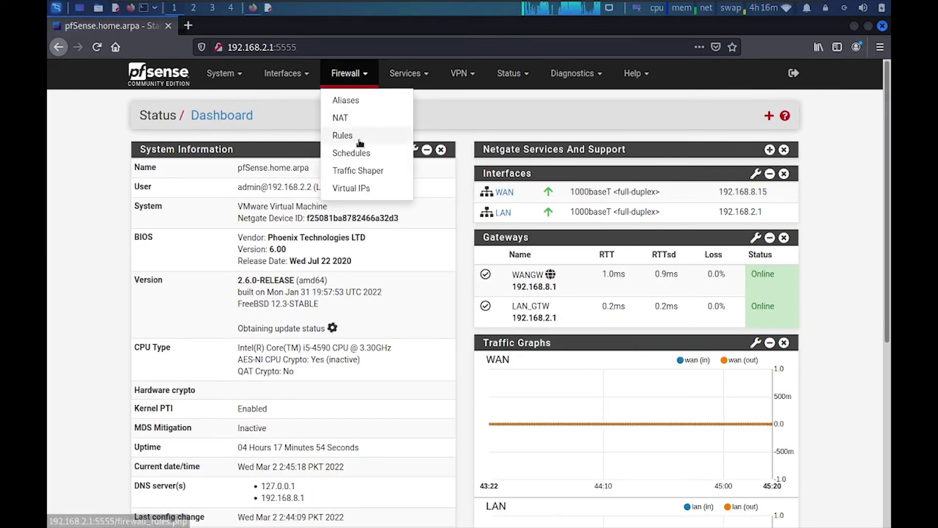
pyautogui.click(344, 134)
pyautogui.click(244, 154)
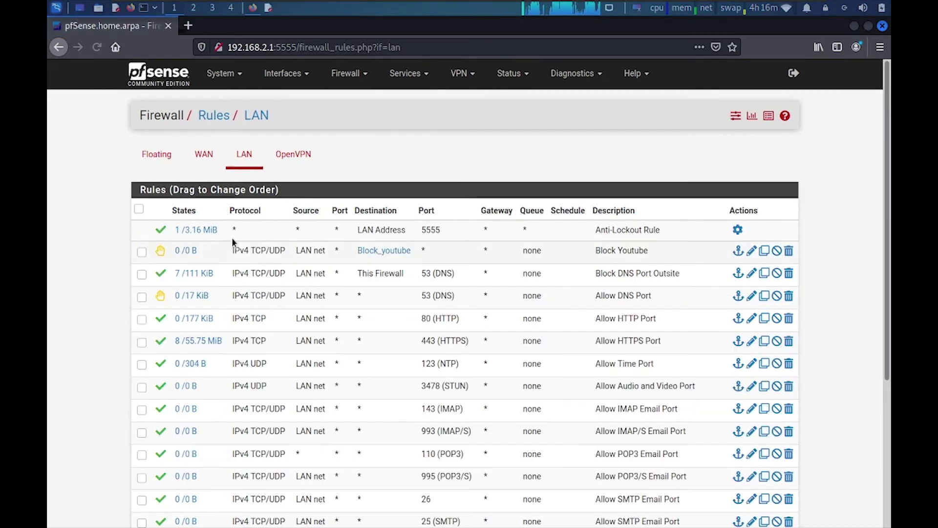
pyautogui.click(97, 49)
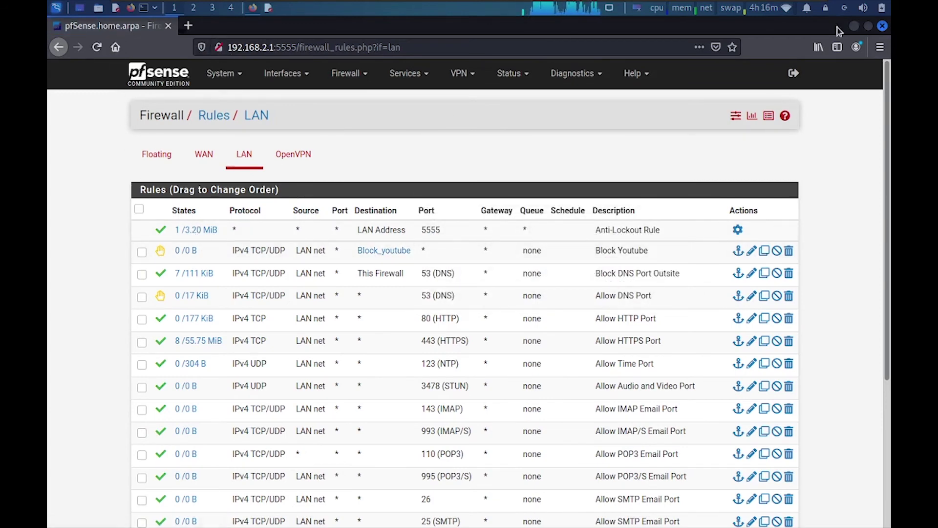
pyautogui.click(883, 26)
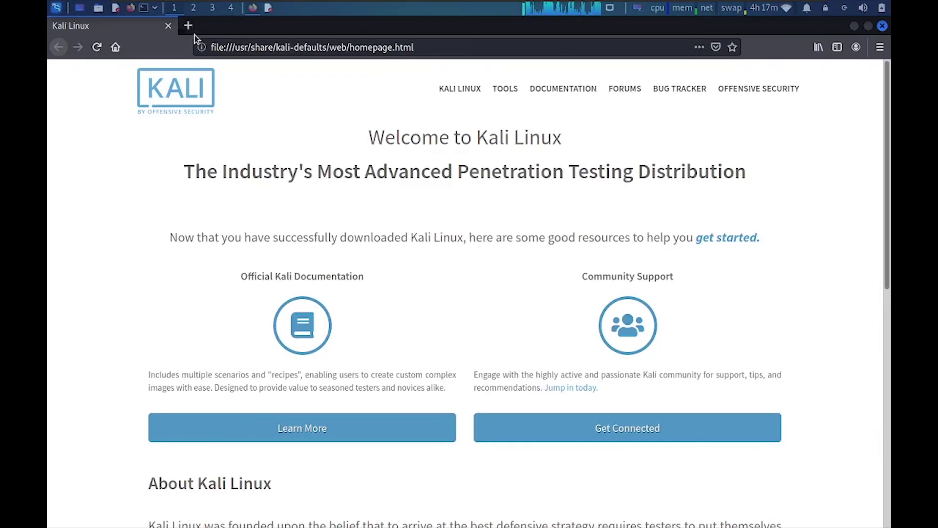
# - In a fresh tab, load youtube.com and get the Unable to connect error
pyautogui.click(189, 27)
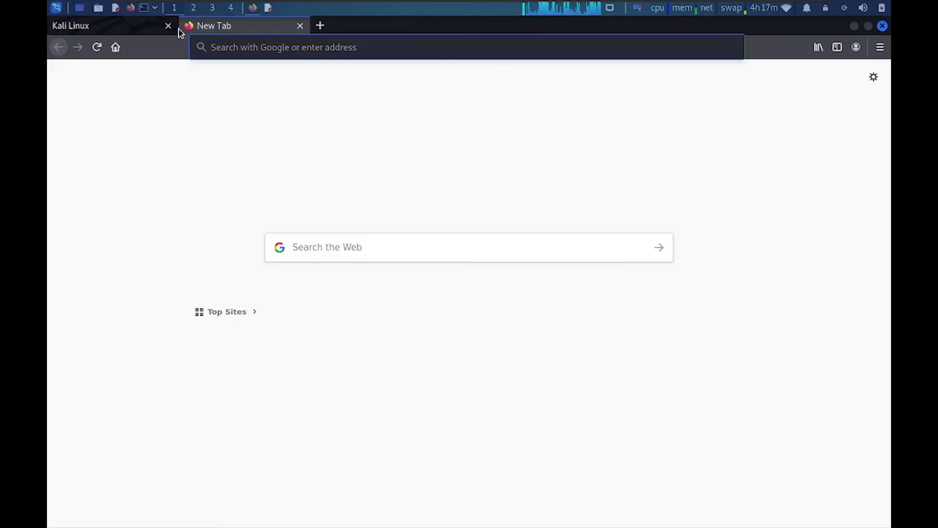
pyautogui.click(168, 26)
pyautogui.click(213, 45)
pyautogui.write('yo')
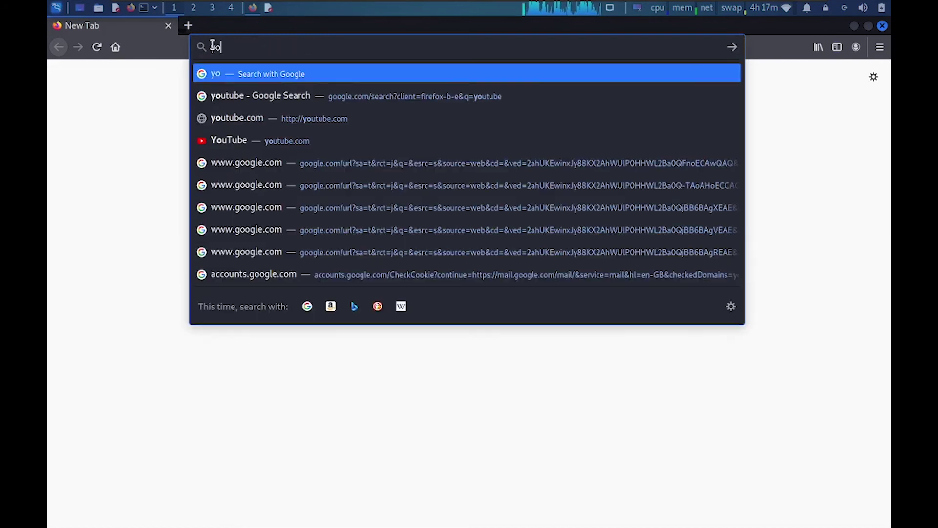
pyautogui.write('utube.com')
pyautogui.press('Return')
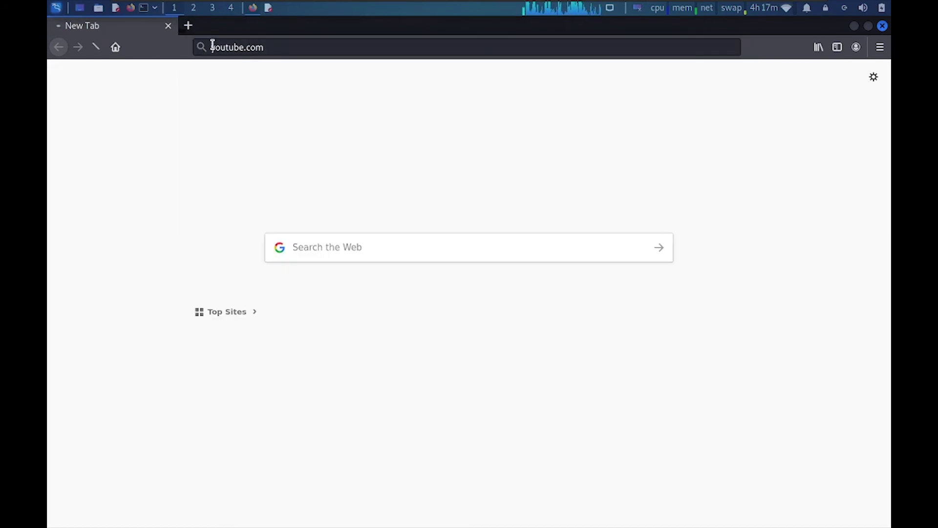
# - Open the pfSense admin page at 192.168.2.1:5555 in another new tab
pyautogui.hotkey('ctrl', 't')
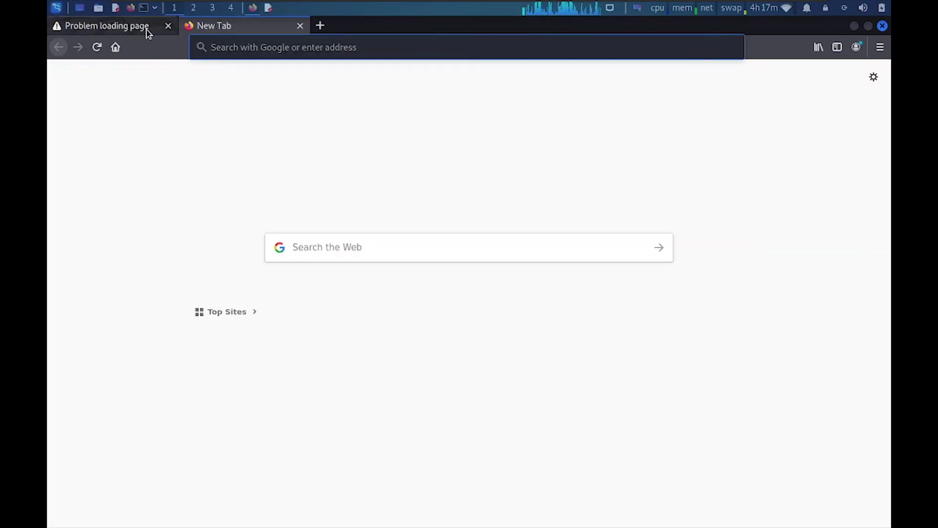
pyautogui.click(144, 29)
pyautogui.click(215, 25)
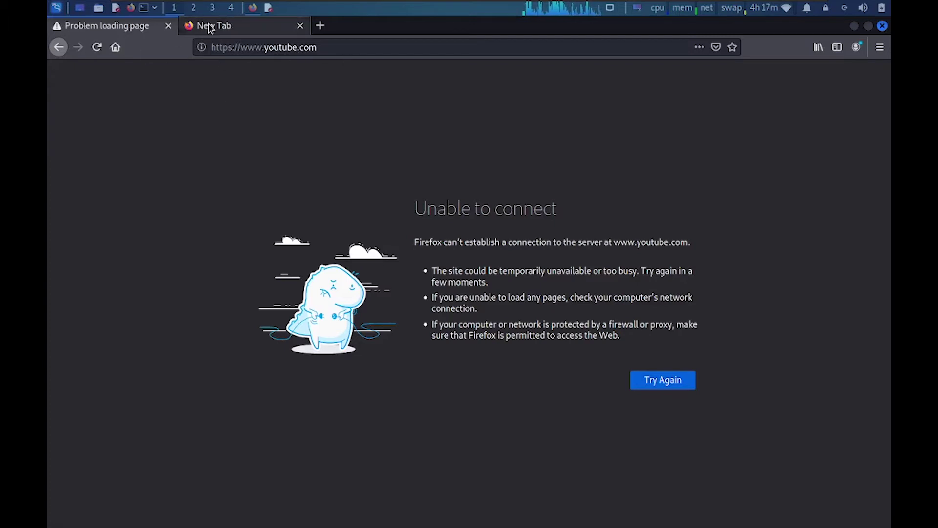
pyautogui.write('192.168.2.1:5555')
pyautogui.press('Return')
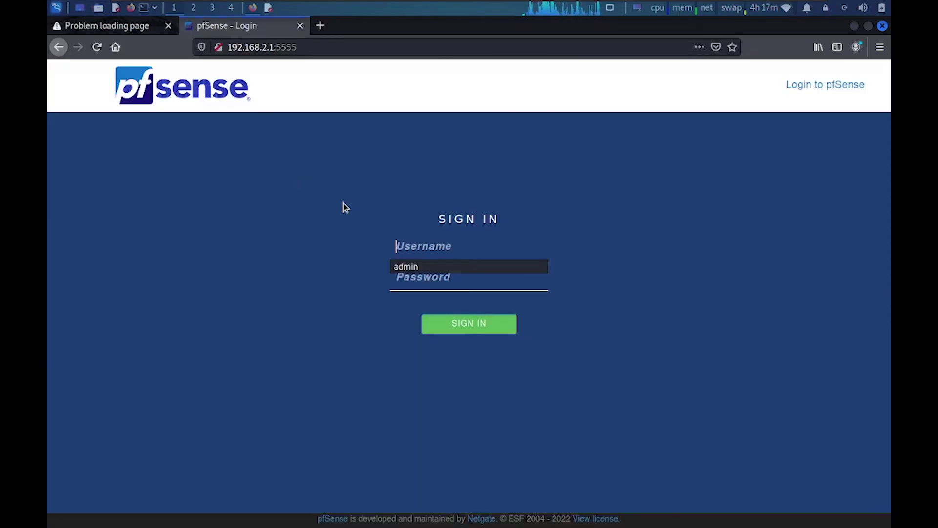
# - Log in to pfSense with the admin username and its password
pyautogui.write('admin')
pyautogui.press('Tab')
pyautogui.write('admin')
pyautogui.press('Return')
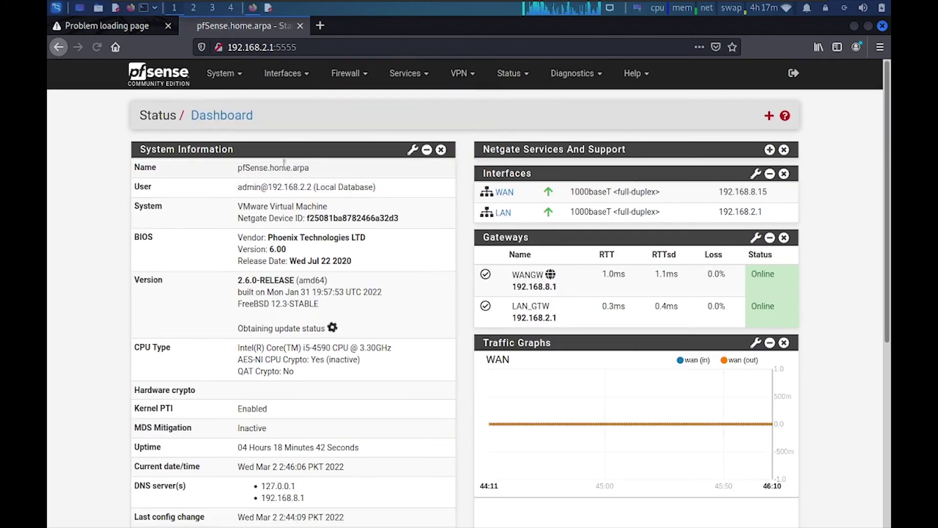
# - Open the LAN firewall rules and reload until the Block Youtube counter shows 180 B
pyautogui.click(353, 73)
pyautogui.click(346, 132)
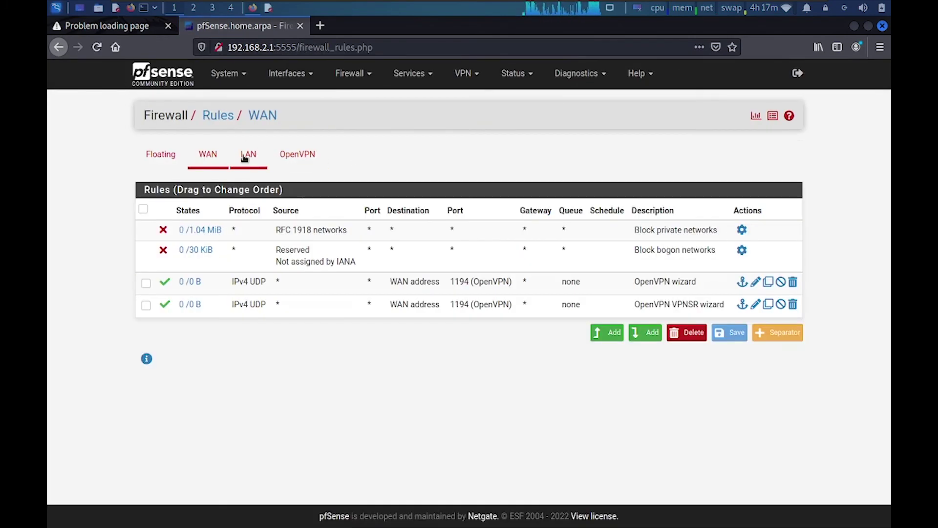
pyautogui.click(248, 154)
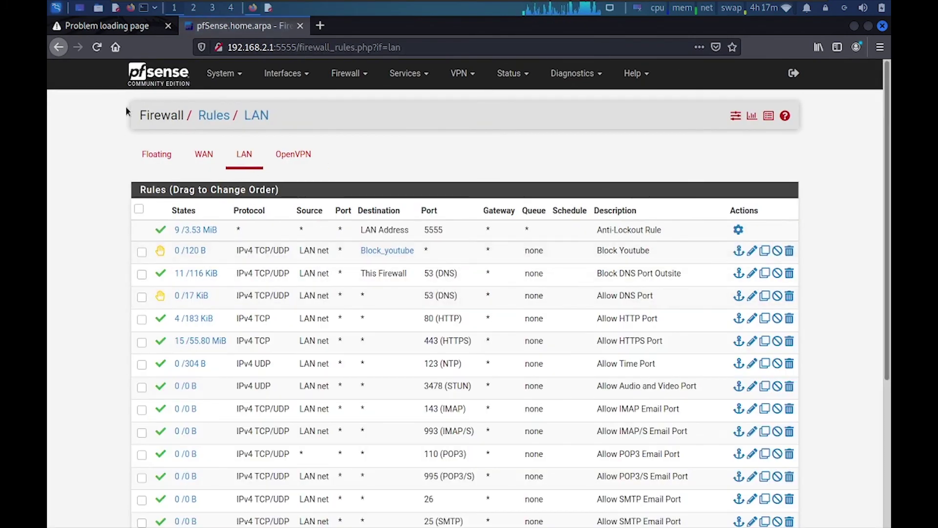
pyautogui.click(97, 49)
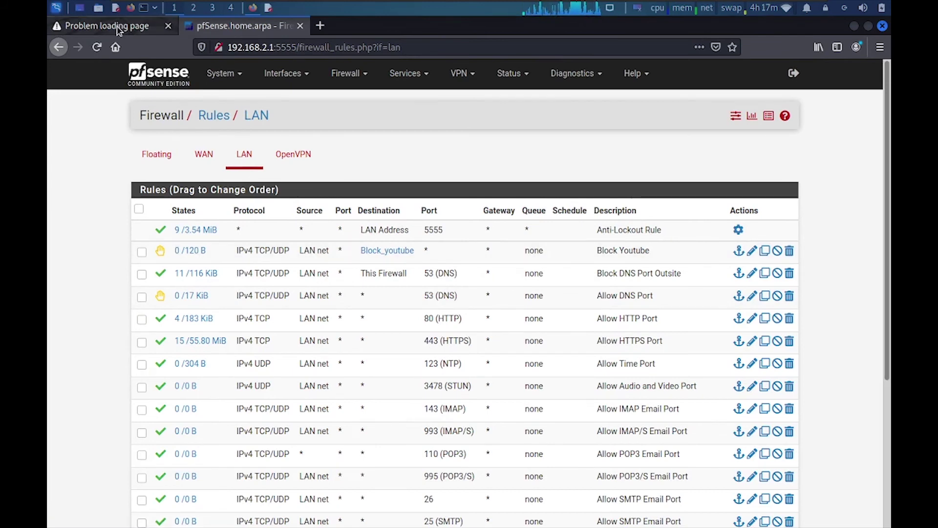
pyautogui.click(118, 30)
pyautogui.click(244, 26)
pyautogui.moveTo(188, 256)
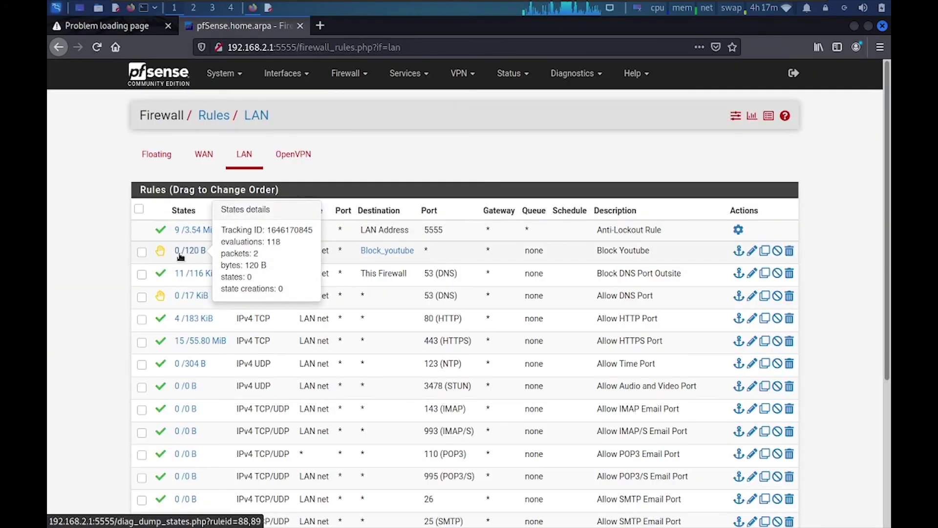
pyautogui.click(99, 48)
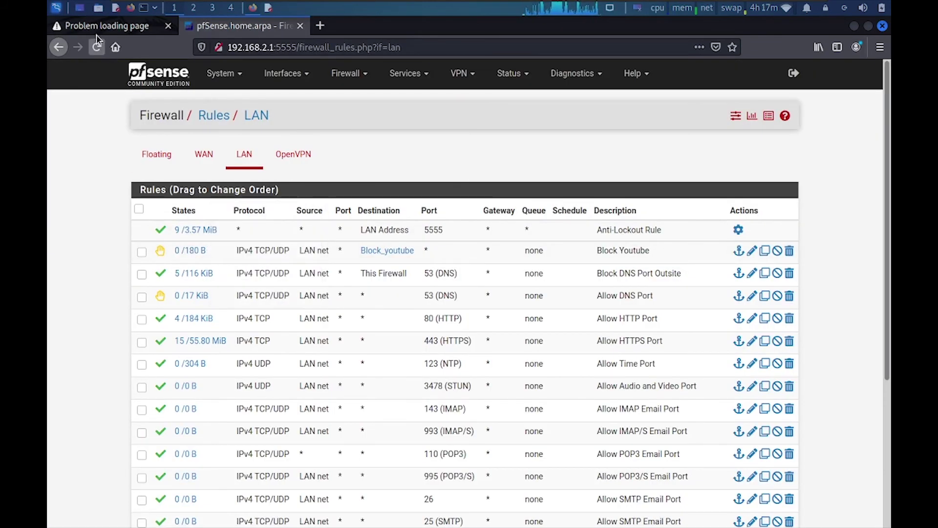